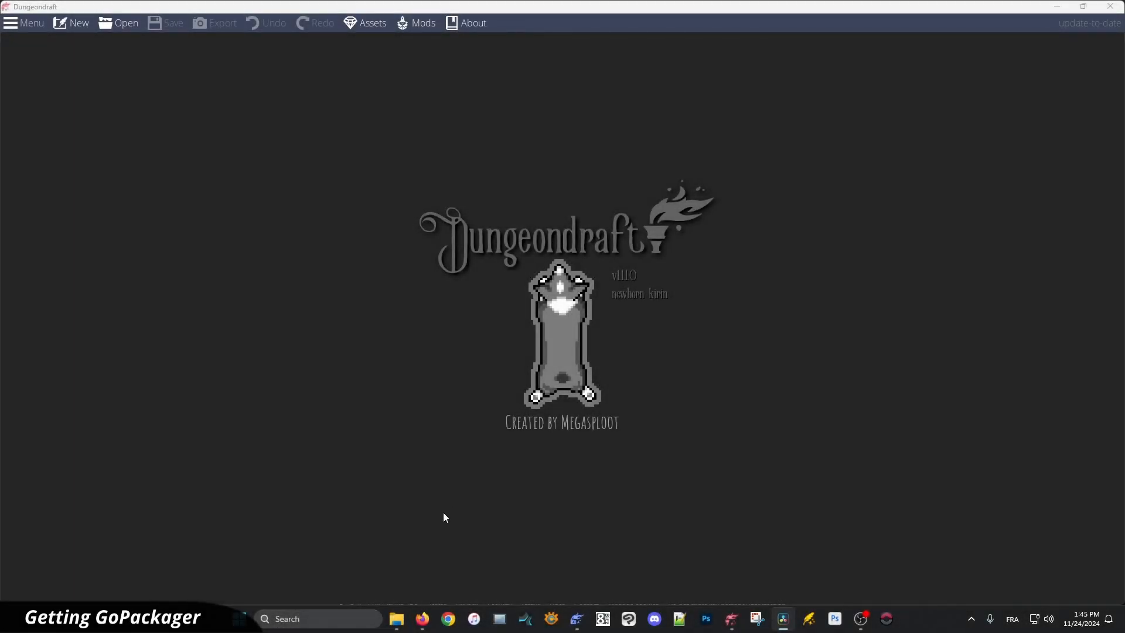
Step: Switch to Firefox, download Dungeondraft-GoPackager-Windows.zip from the v2.0.2 GitHub release and show the file in its folder
left_click(422, 619)
left_click(484, 554)
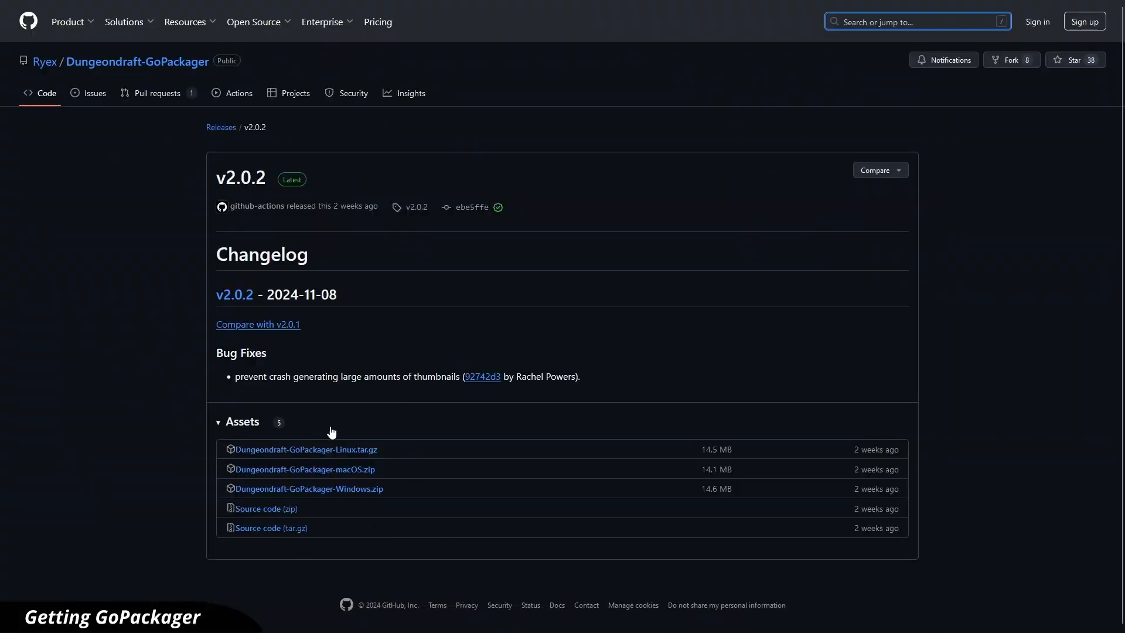
left_click(347, 492)
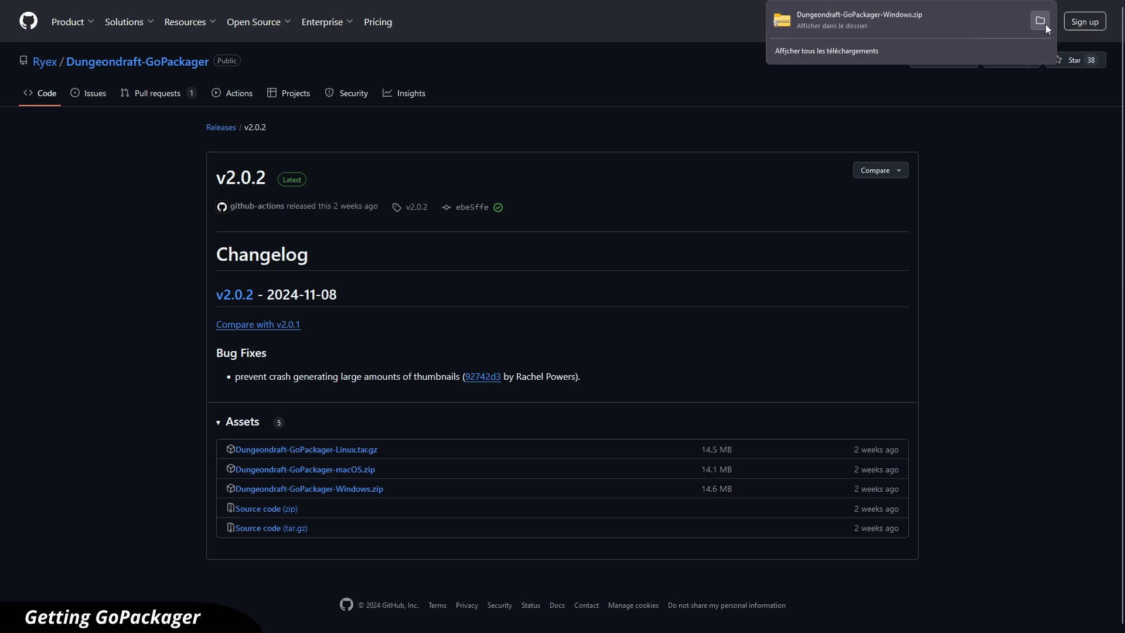
left_click(1040, 21)
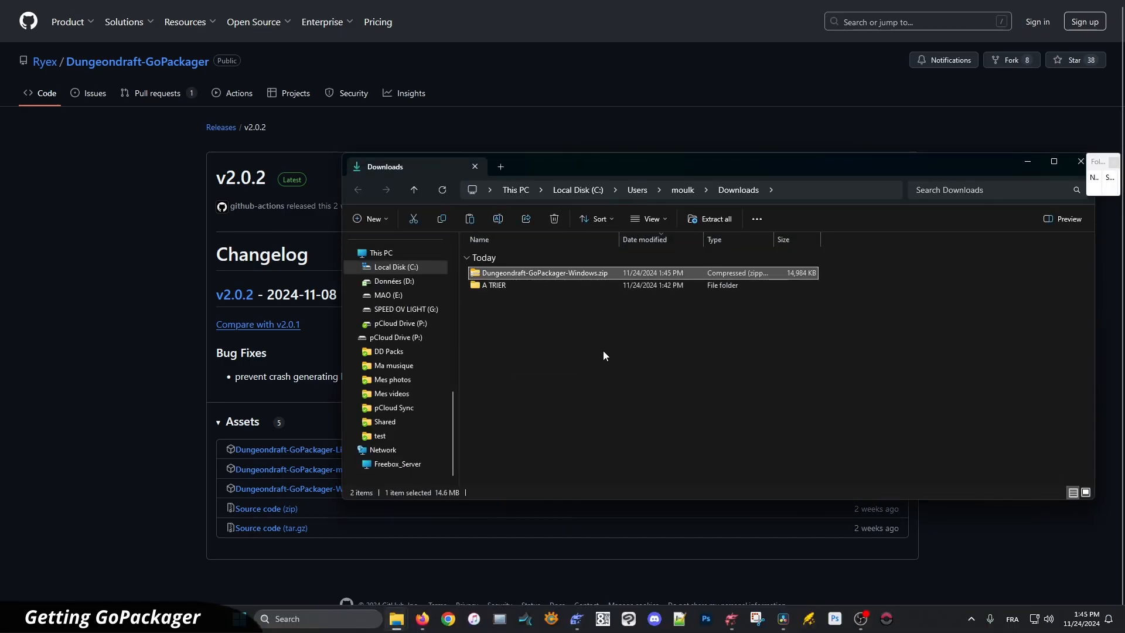
Step: Extract Dungeondraft-GoPackager-Windows.zip with 7-Zip into its own folder and open that folder
right_click(559, 272)
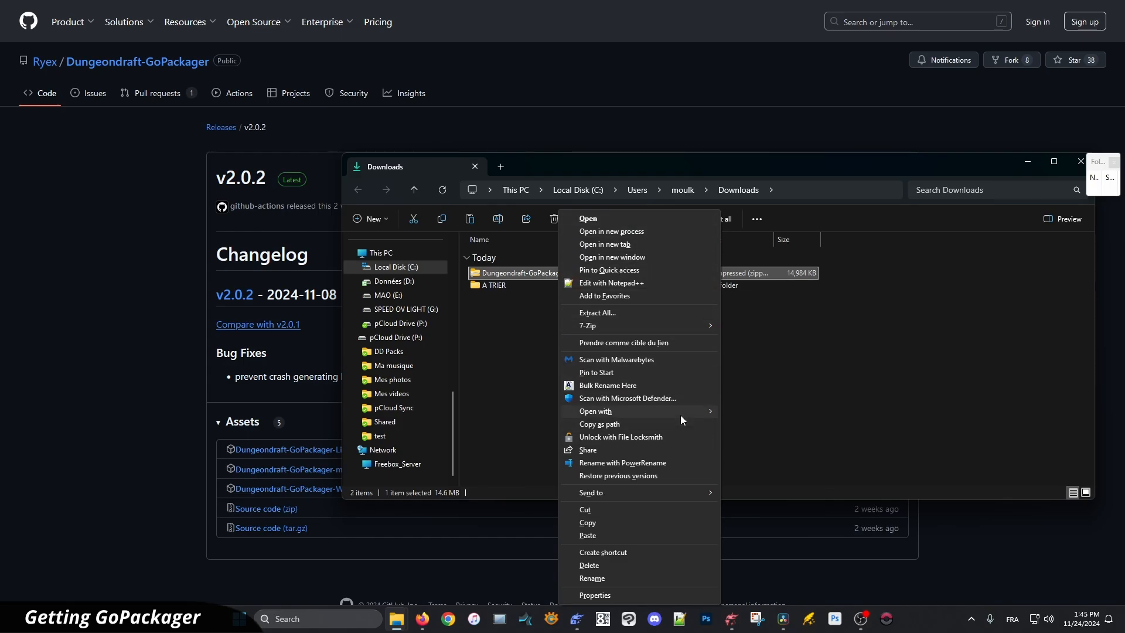
mouse_move(692, 326)
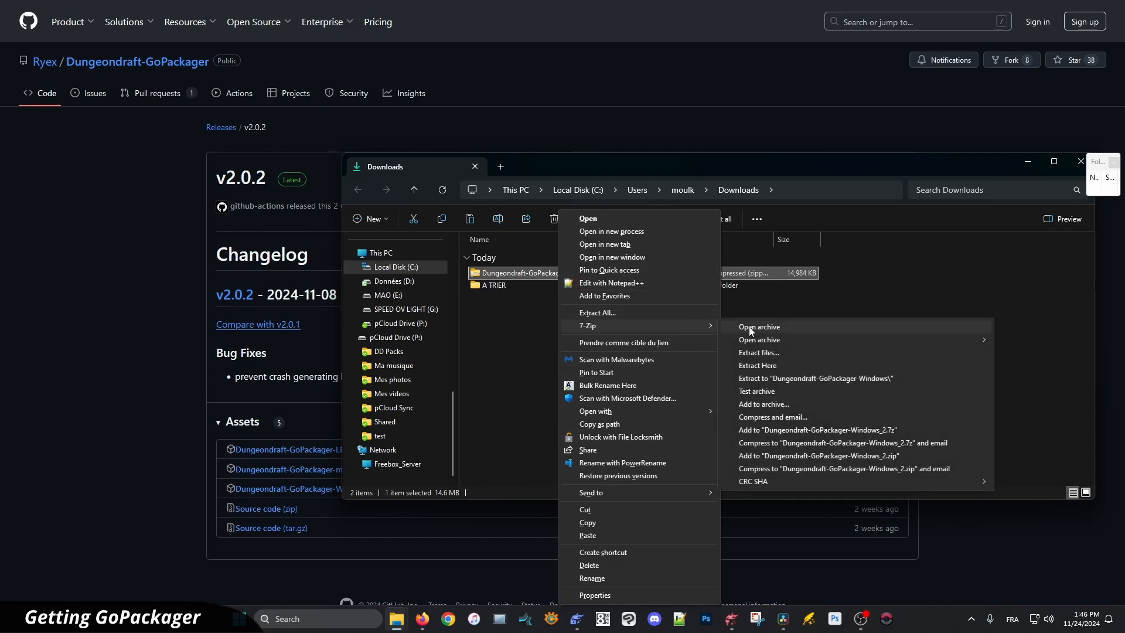
left_click(782, 352)
left_click(567, 383)
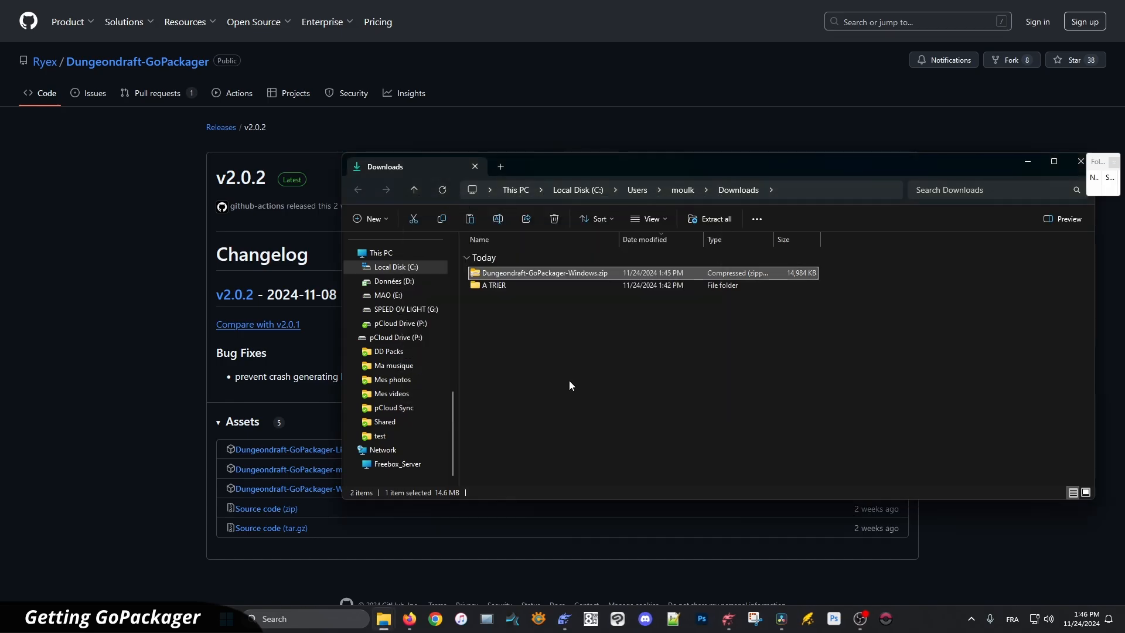
double_click(546, 297)
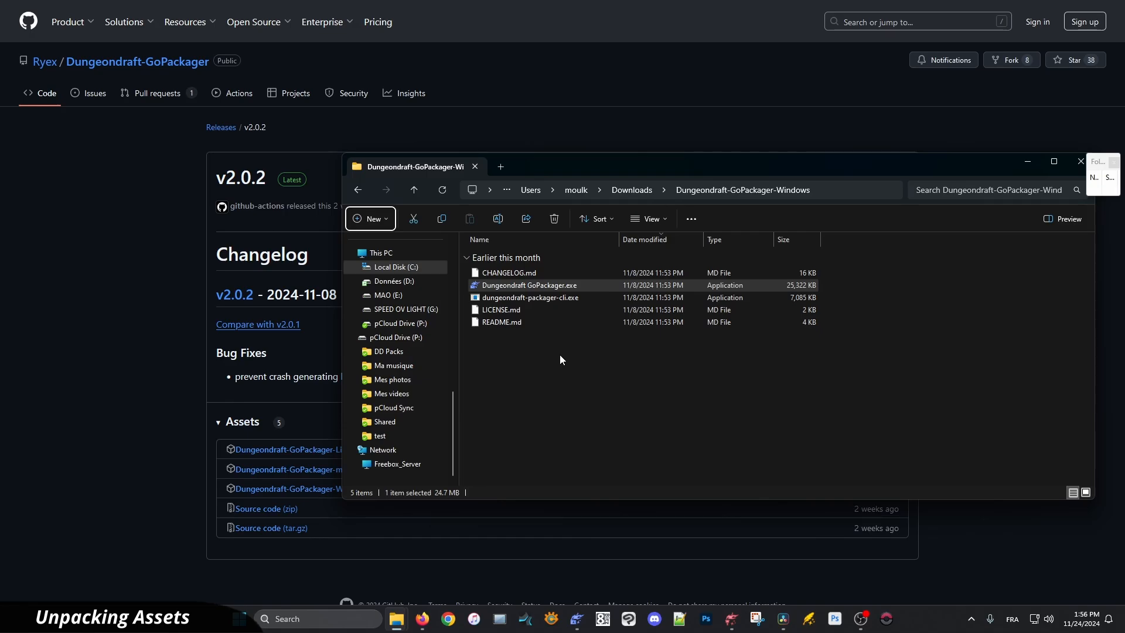
Step: Launch Dungeondraft GoPackager.exe and load WFW Modern & Retro A 2.0.dungeondraft_pack from the Test folder into it
double_click(533, 286)
left_click_drag(480, 25, 609, 61)
key("alt+Tab")
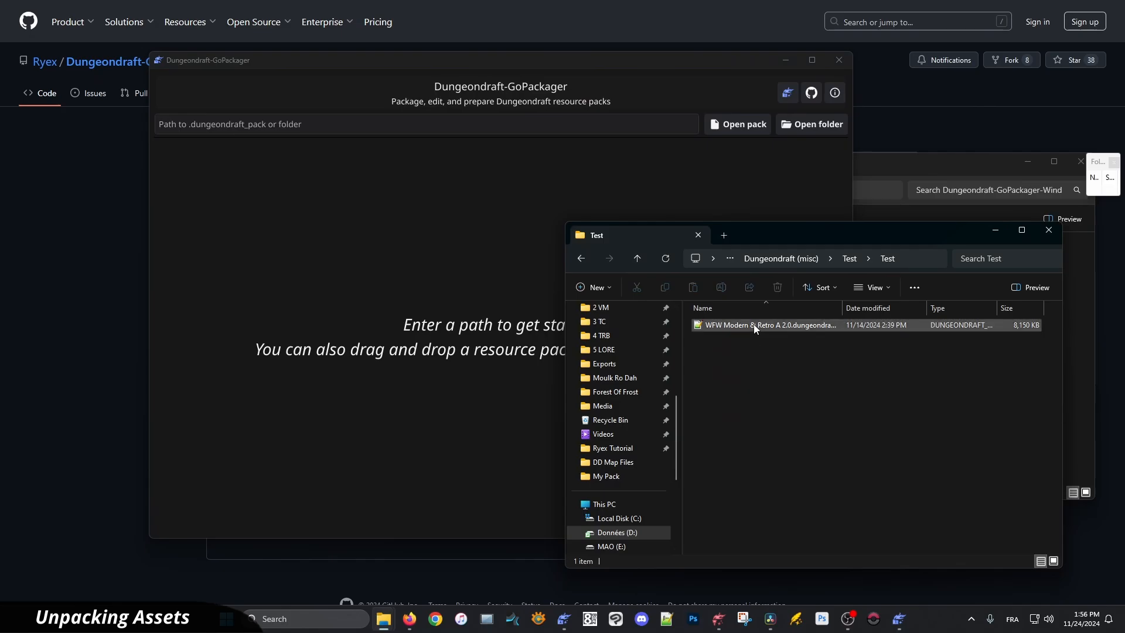
left_click_drag(753, 324, 371, 244)
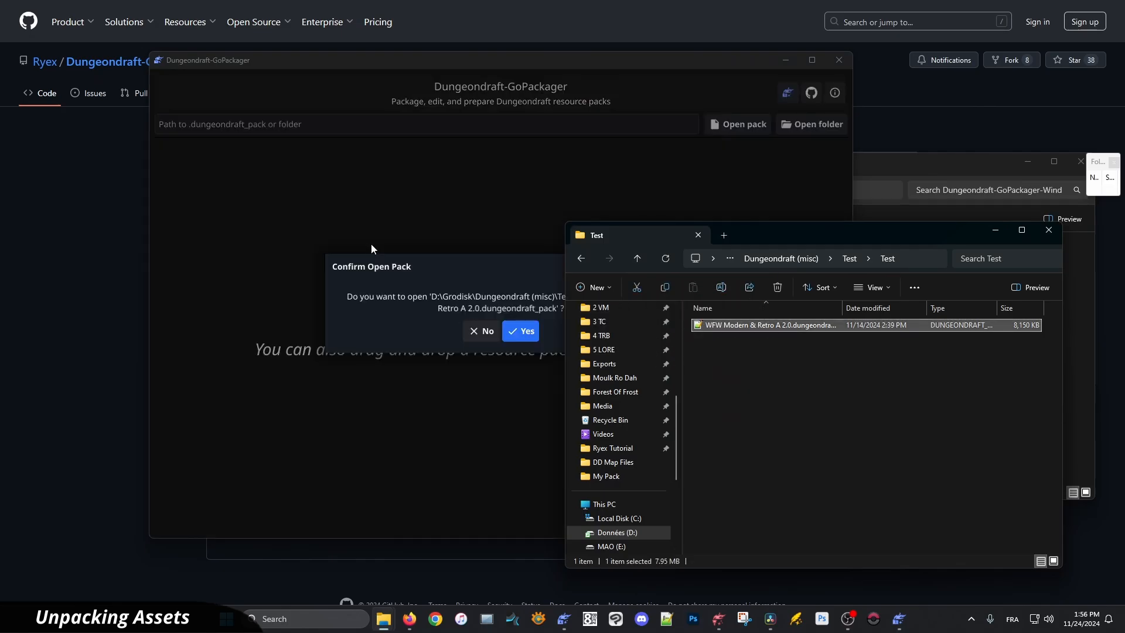
left_click(406, 259)
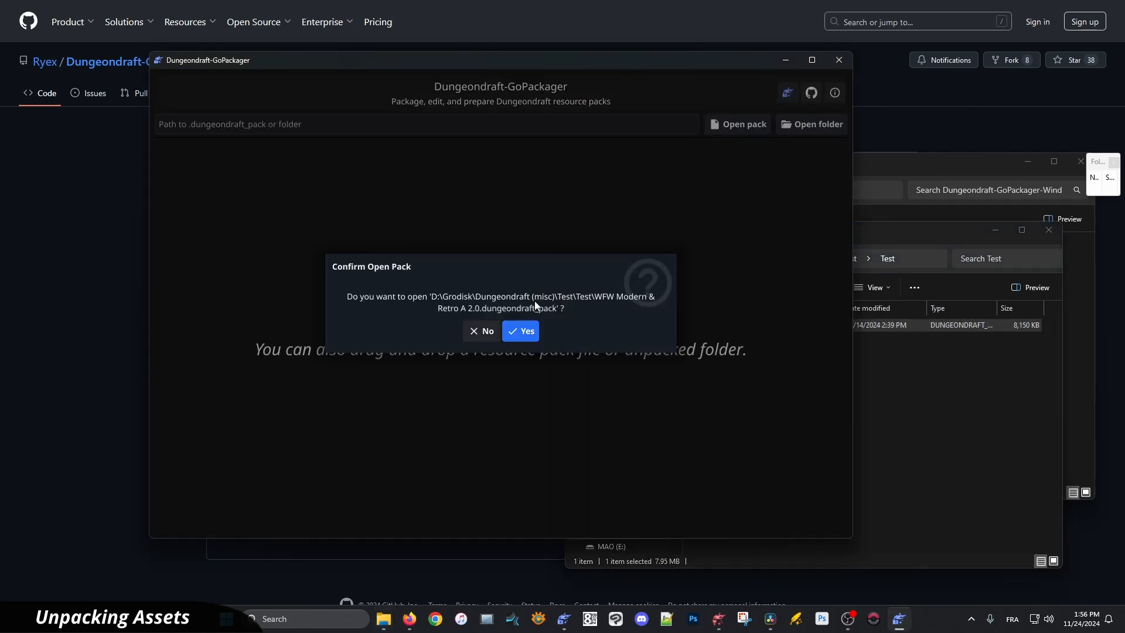
left_click(527, 332)
Step: Extract the loaded pack to D:\Grodisk\Dungeondraft (misc)\Test\Test and check the contents of the extracted WFW Modern & Retro A 2.0 folder
left_click(371, 153)
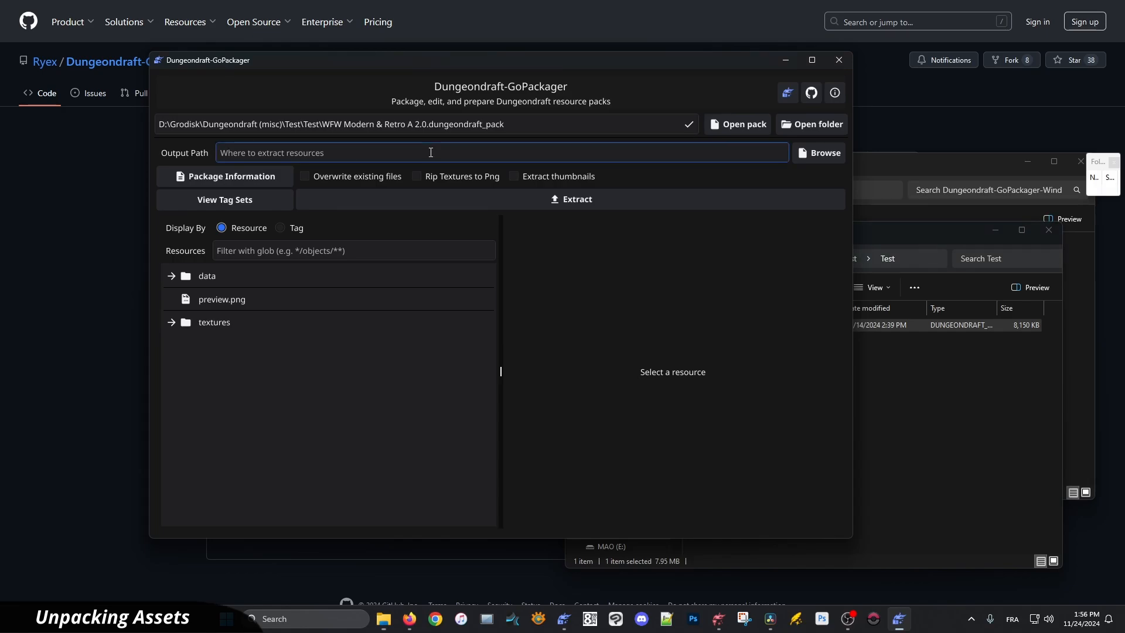
type("D:\\Grodisk\\Dungeondraft (misc)\\Test\\Test")
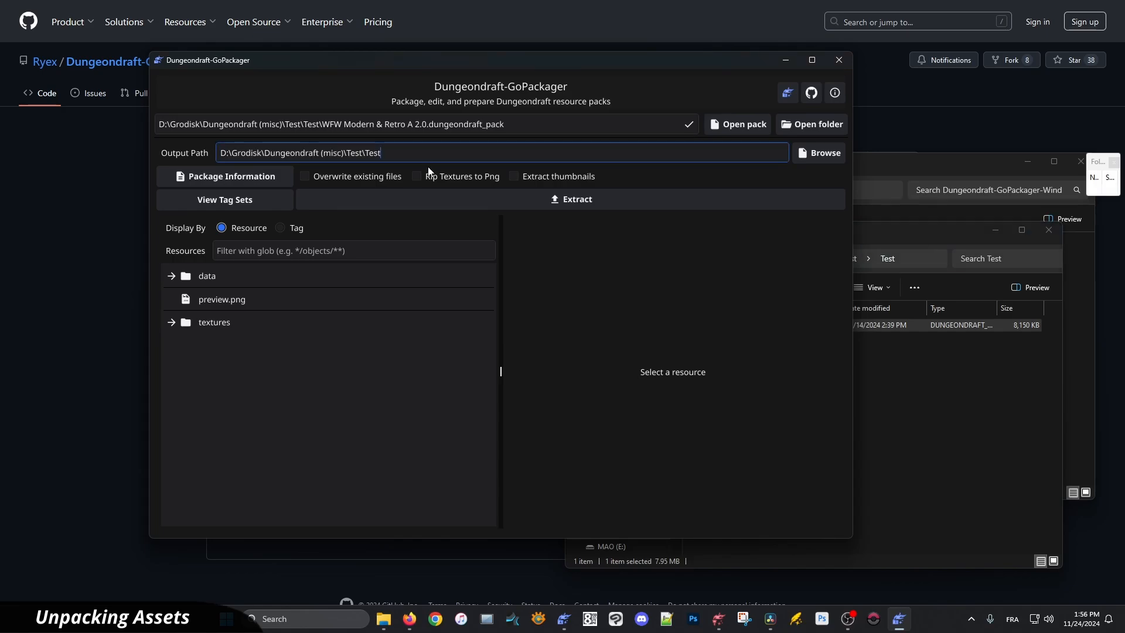
left_click(549, 196)
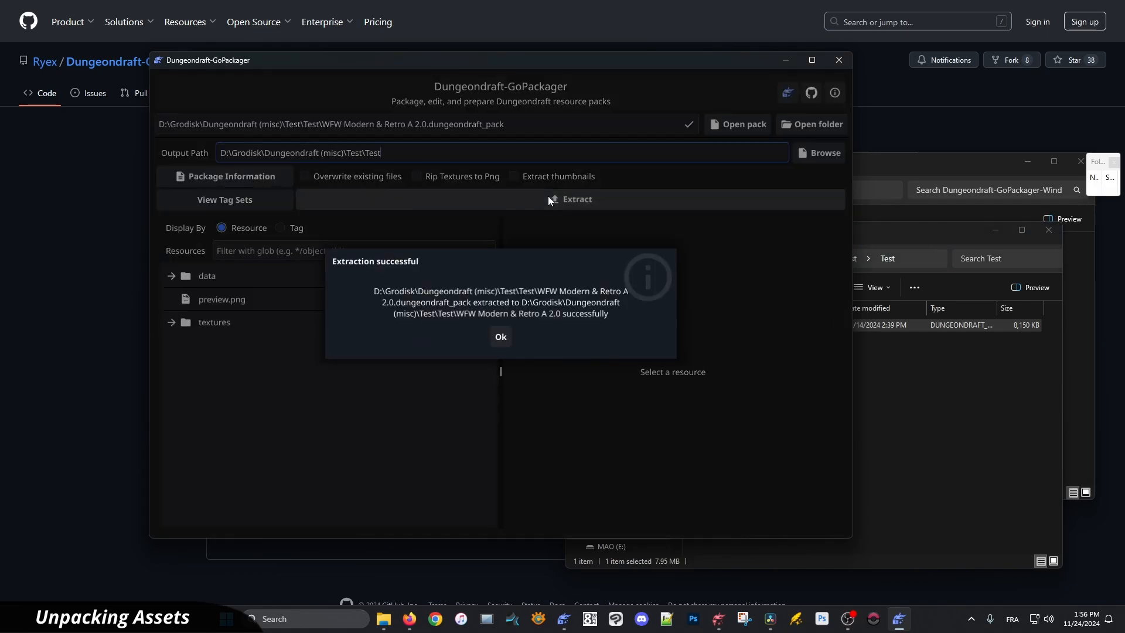
left_click(500, 335)
left_click(945, 429)
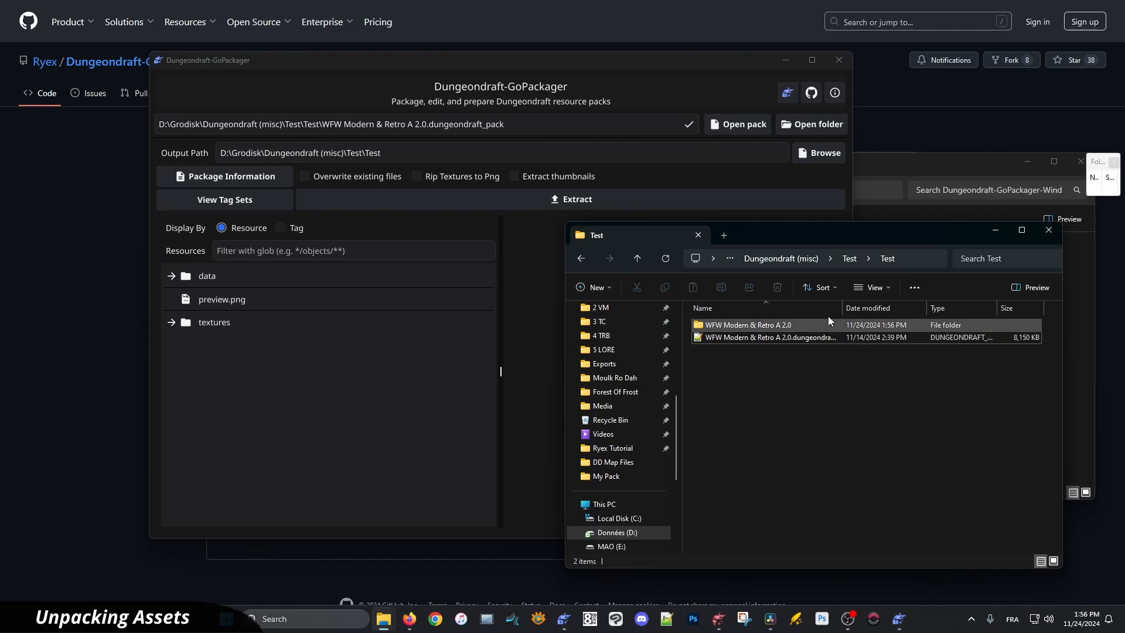
double_click(733, 325)
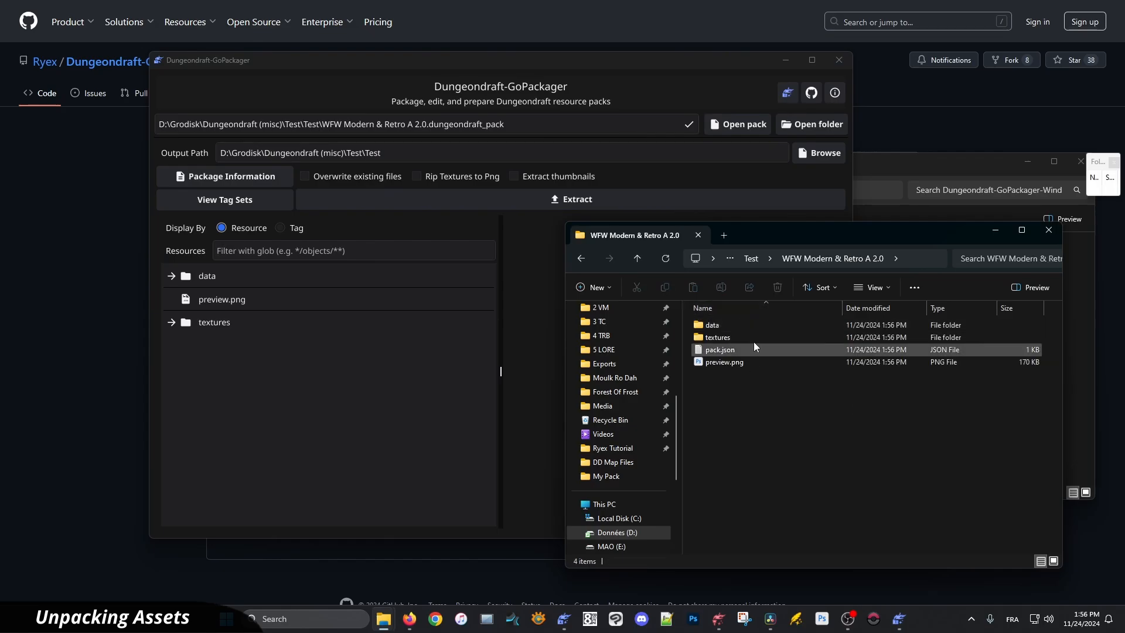
key("alt+Left")
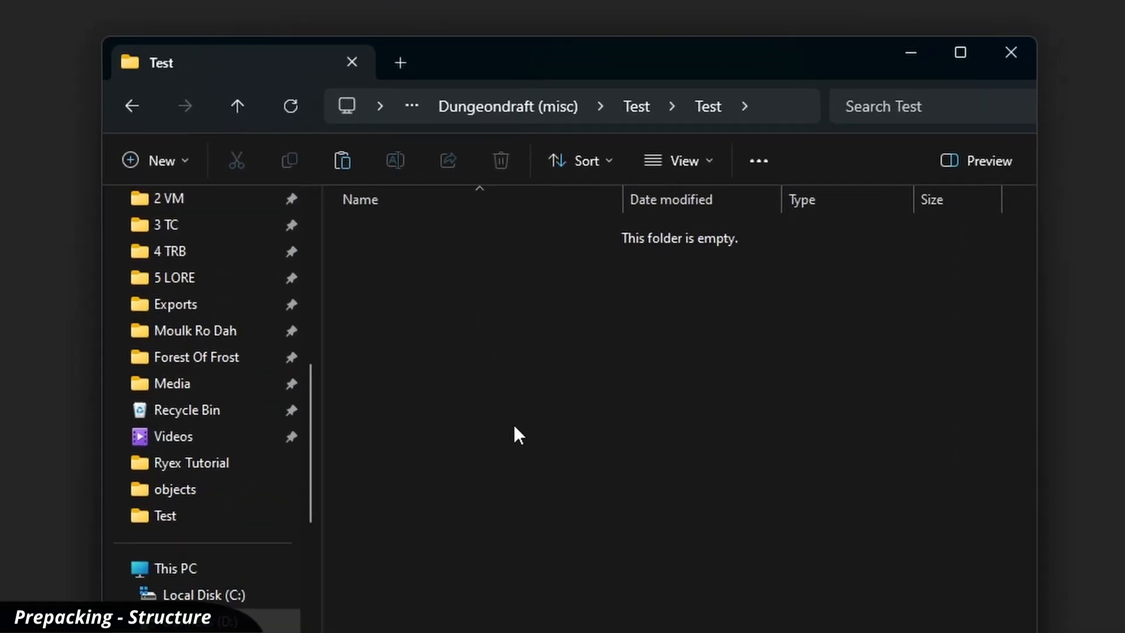
Step: Create a folder named My Pack inside the empty Test folder
key("ctrl+shift+n")
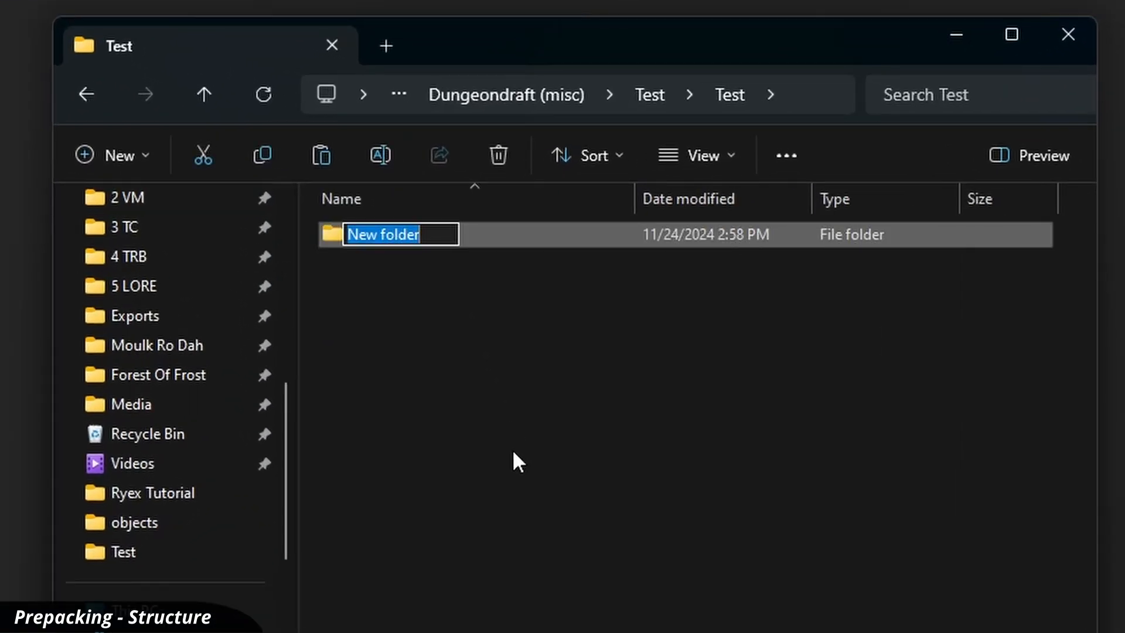
type("My Pack")
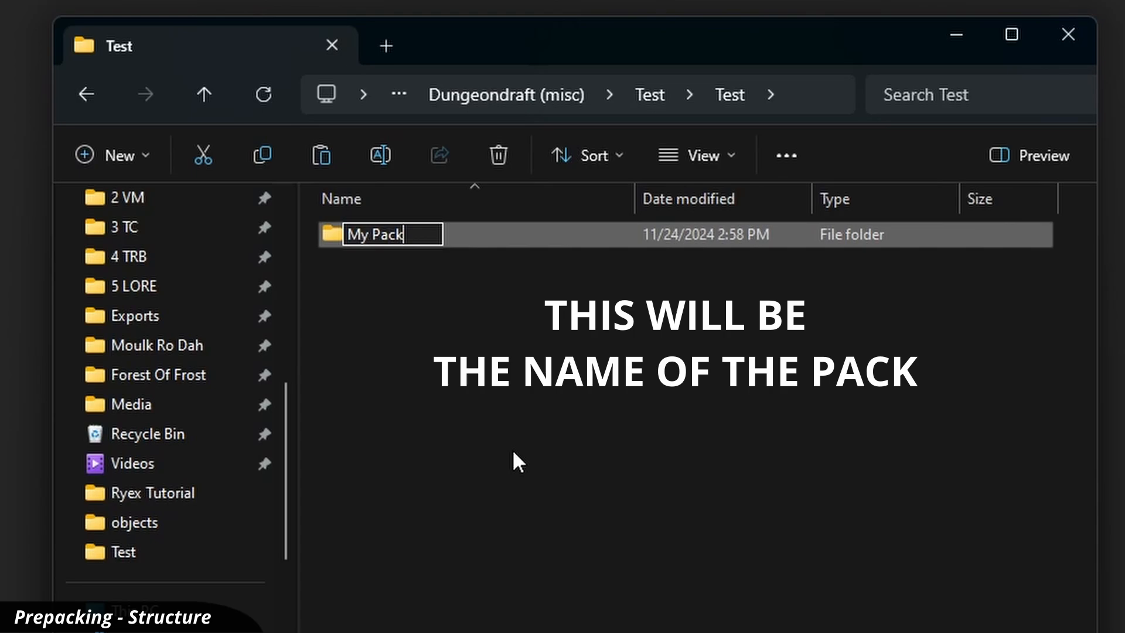
key("Return")
left_click(513, 452)
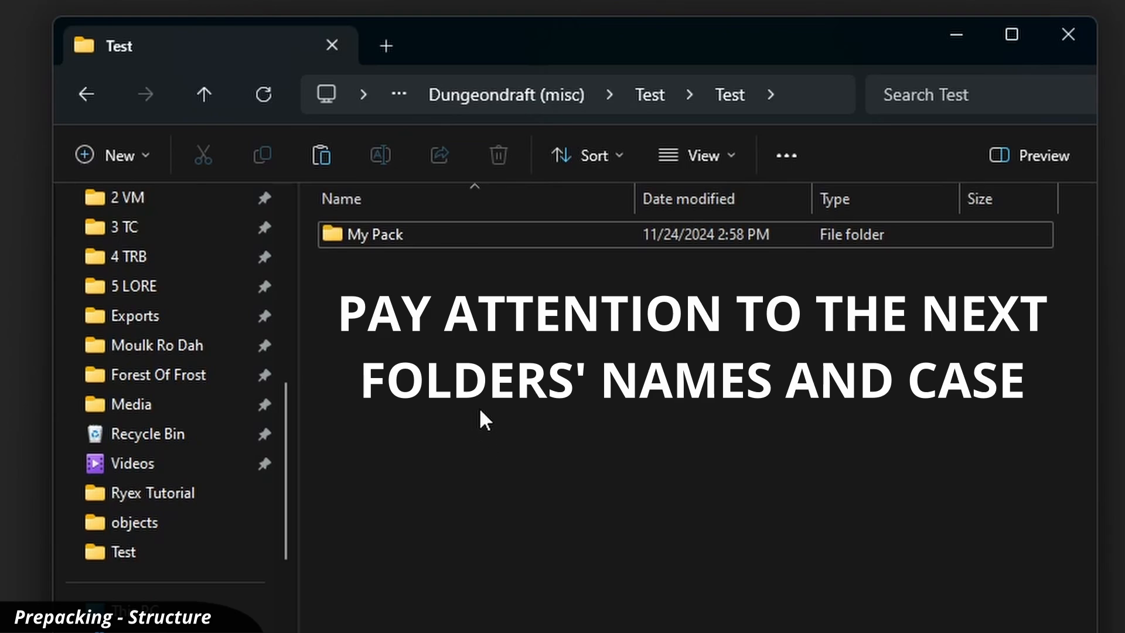
Step: Create a folder named textures inside the My Pack folder
double_click(490, 241)
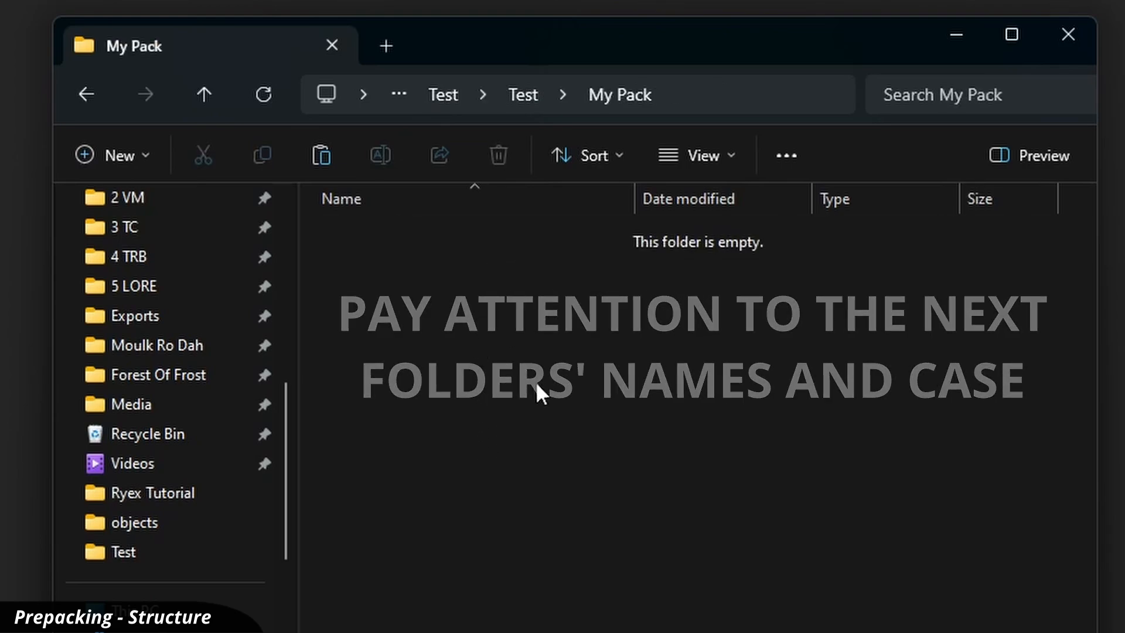
key("ctrl+shift+n")
type("te")
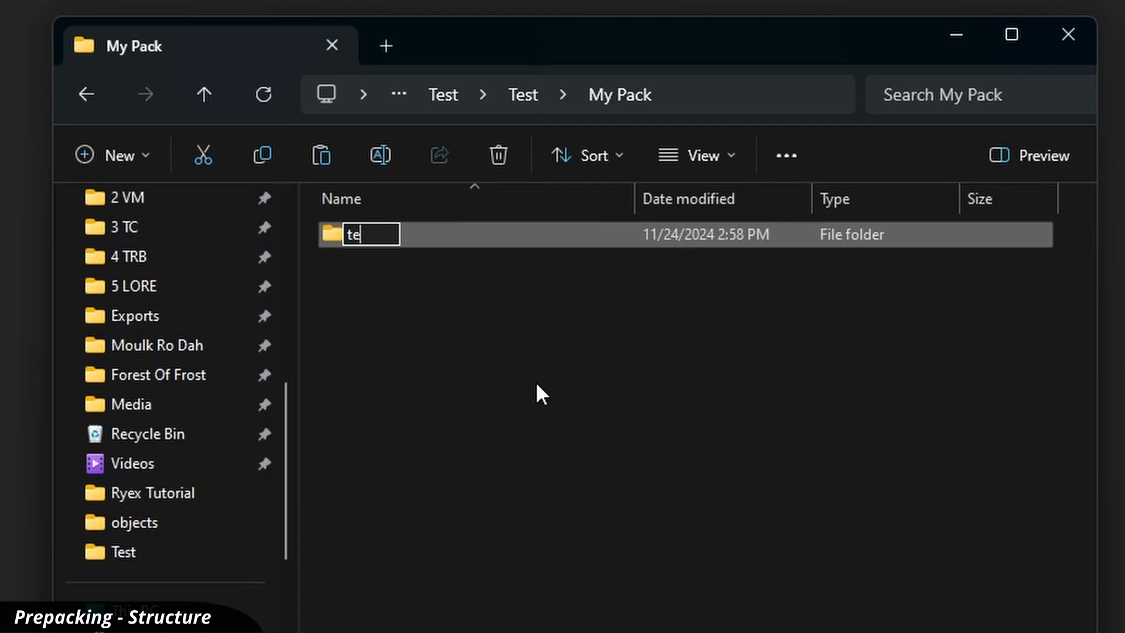
type("xtures")
key("Return")
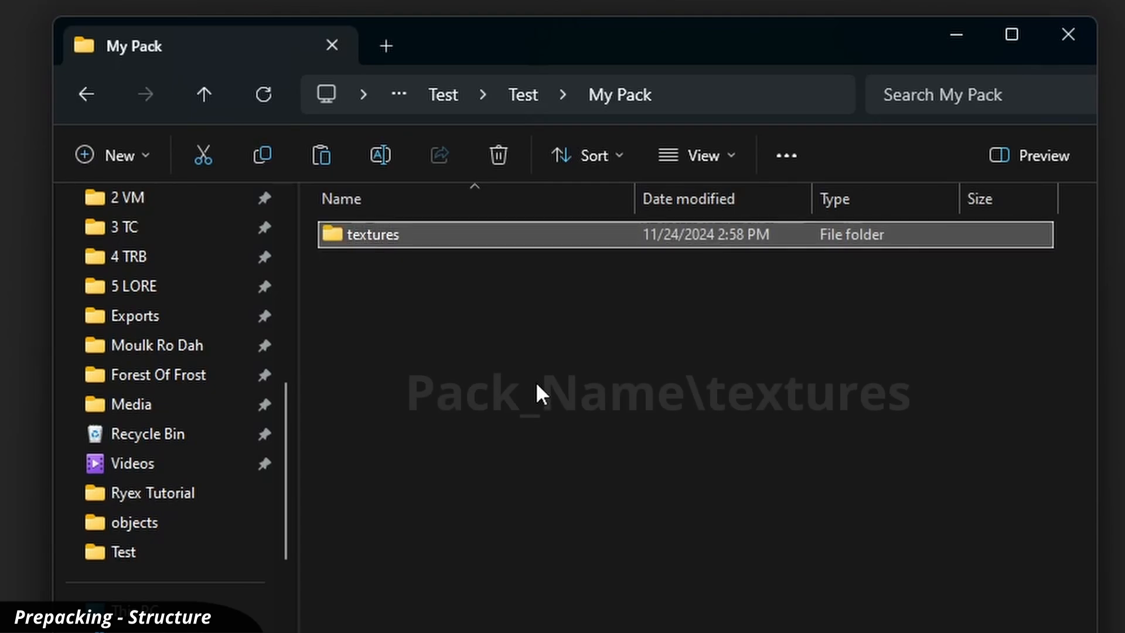
left_click(509, 322)
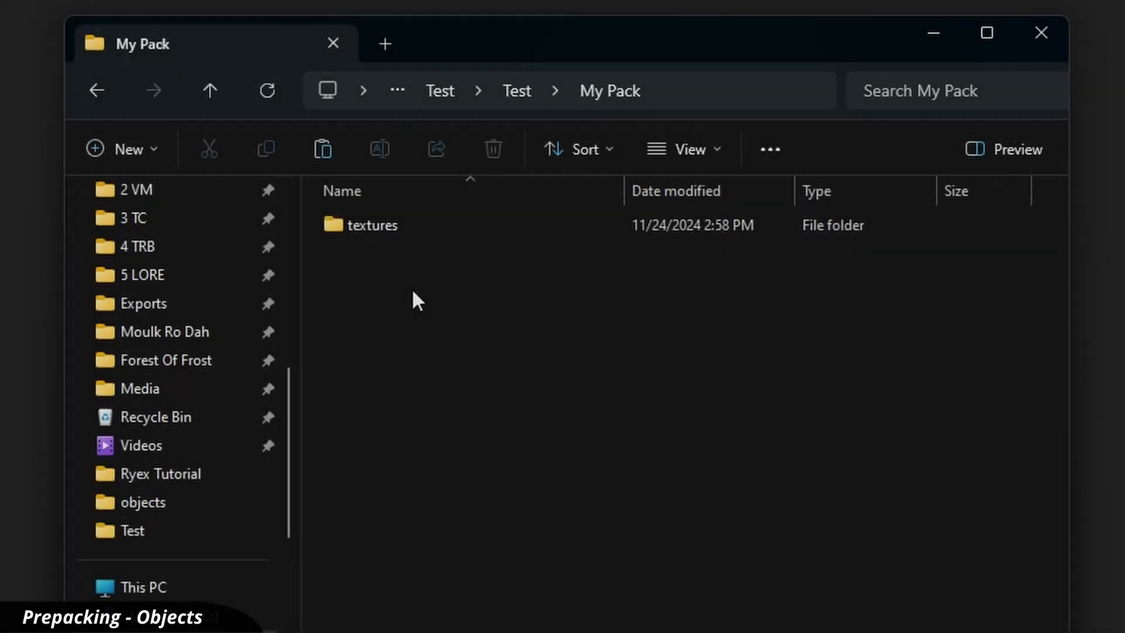
Step: Create a folder named objects inside the textures folder
left_click(387, 226)
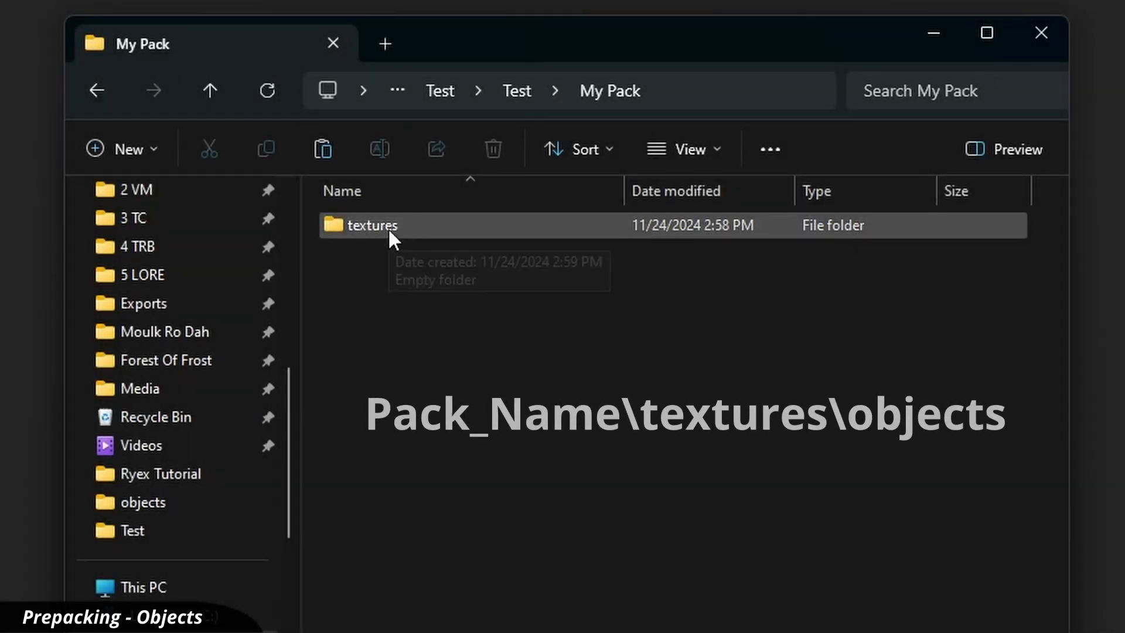
double_click(389, 230)
key("ctrl+shift+n")
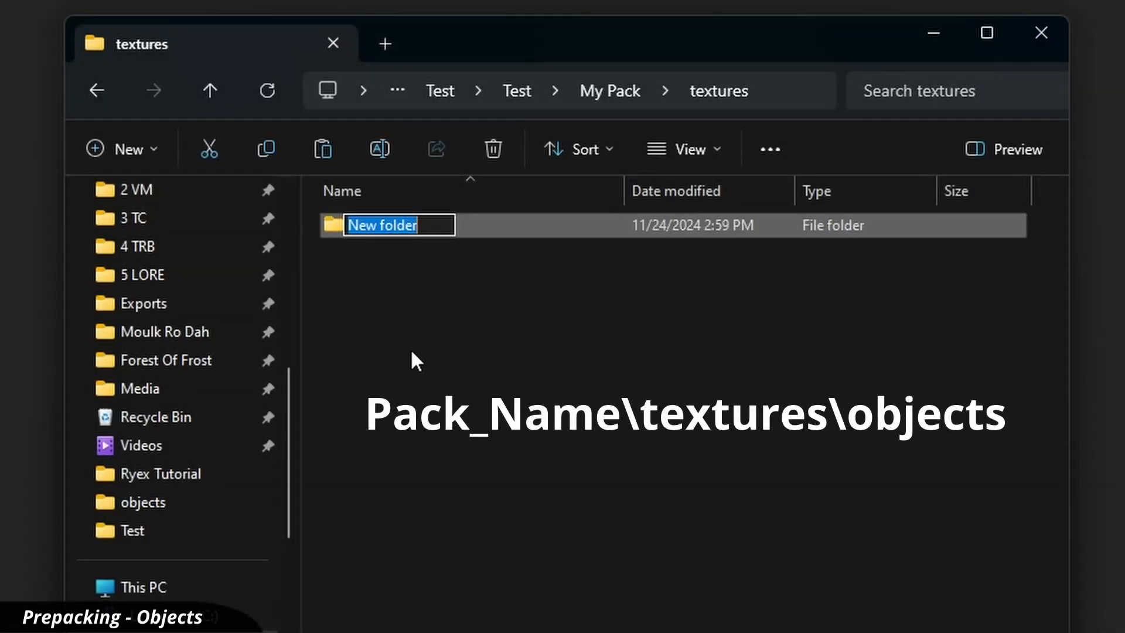
type("objects")
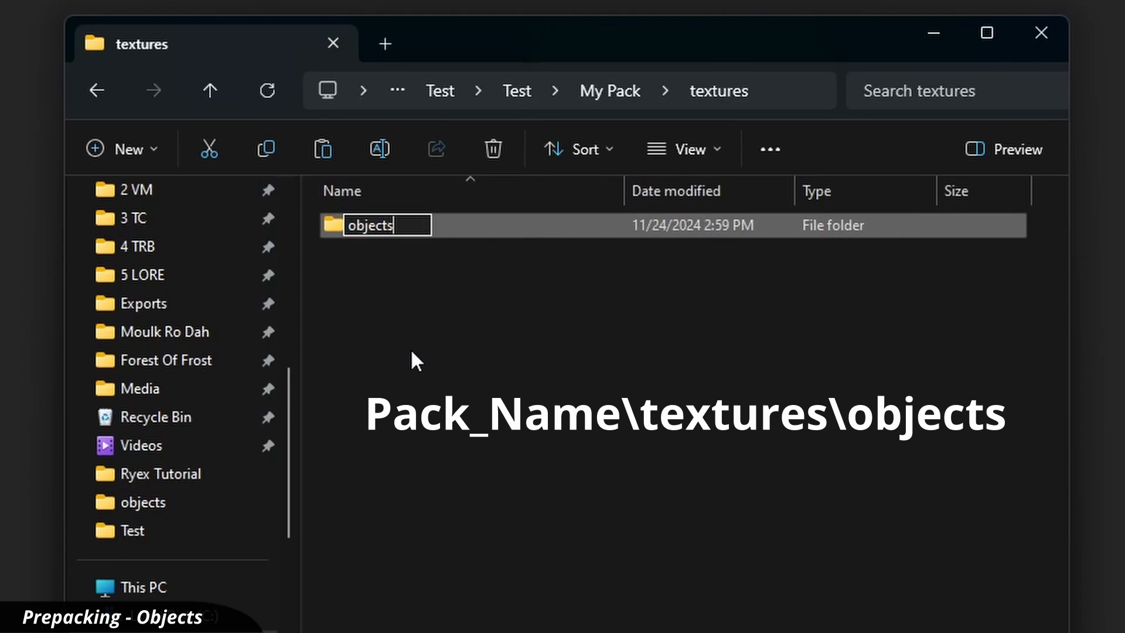
key("Return")
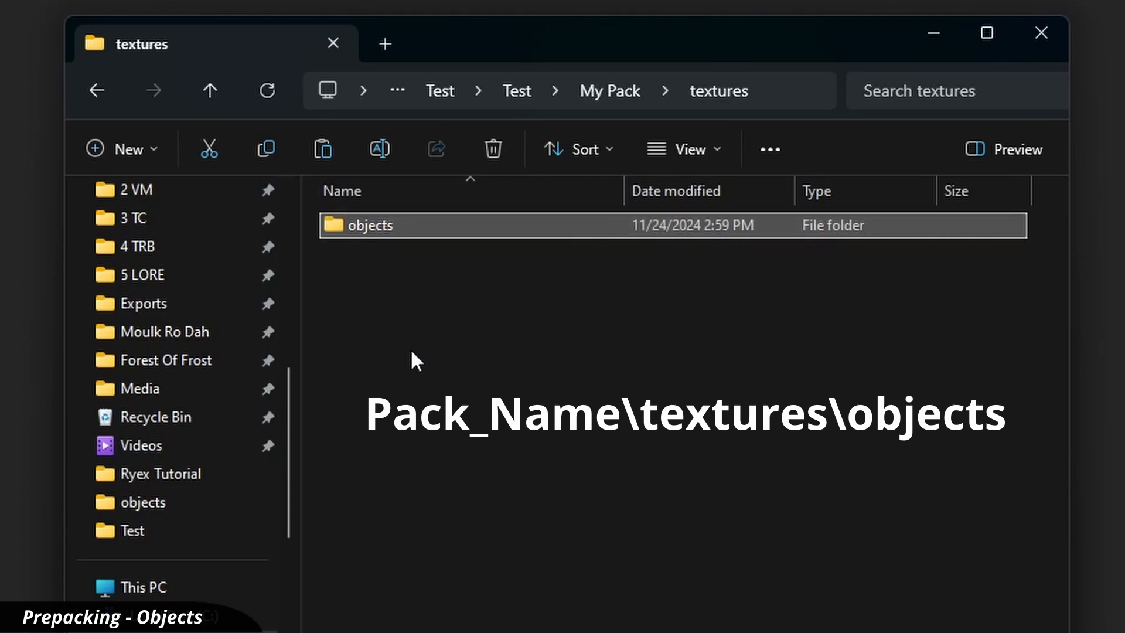
left_click(70, 629)
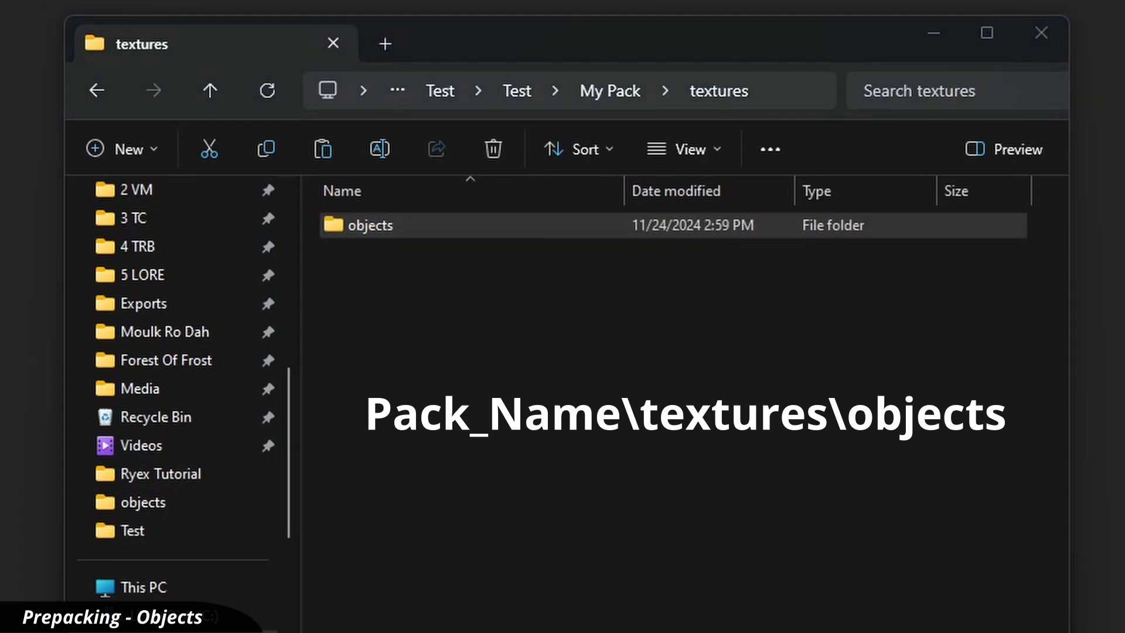
left_click(491, 492)
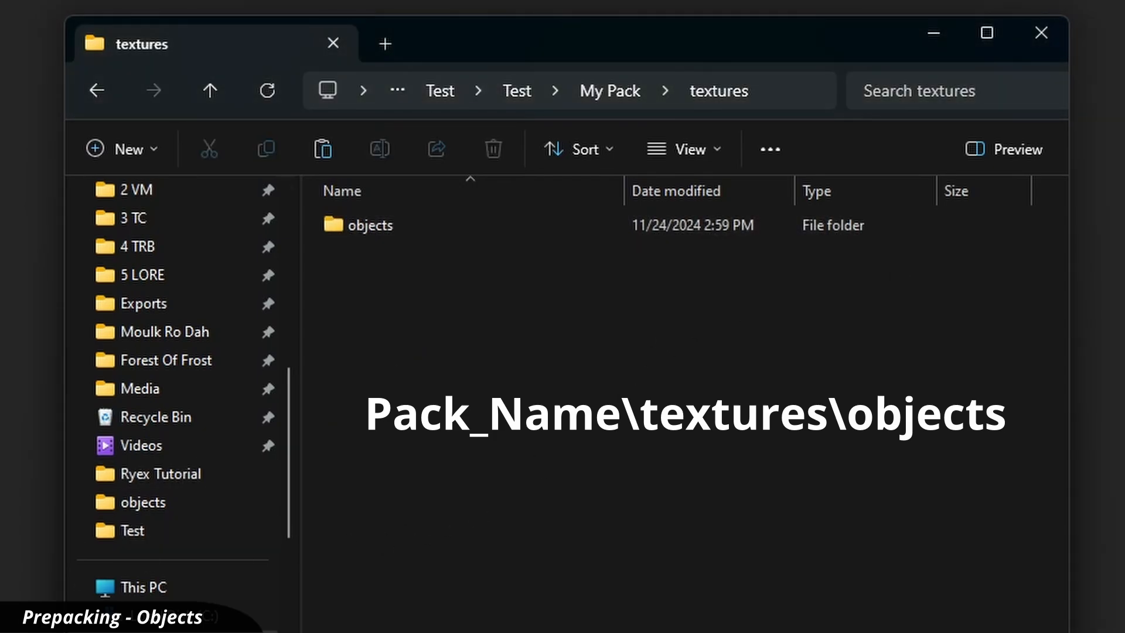
Step: Paste the copied weapon and armor PNG images into the objects folder and view them as larger thumbnails in a maximized window
double_click(381, 227)
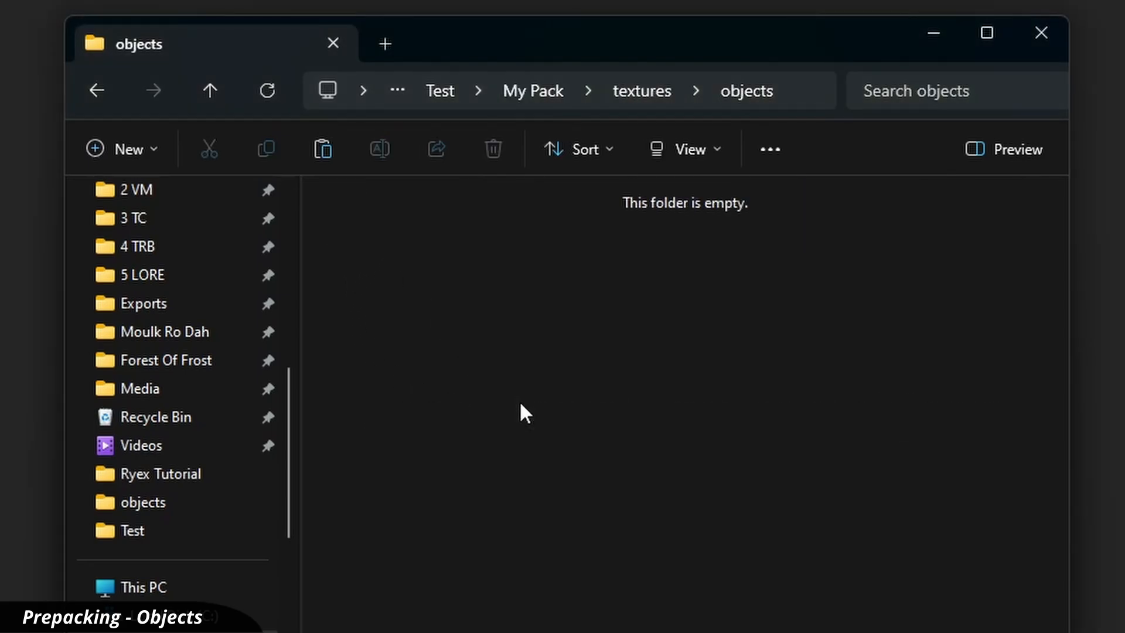
key("ctrl+v")
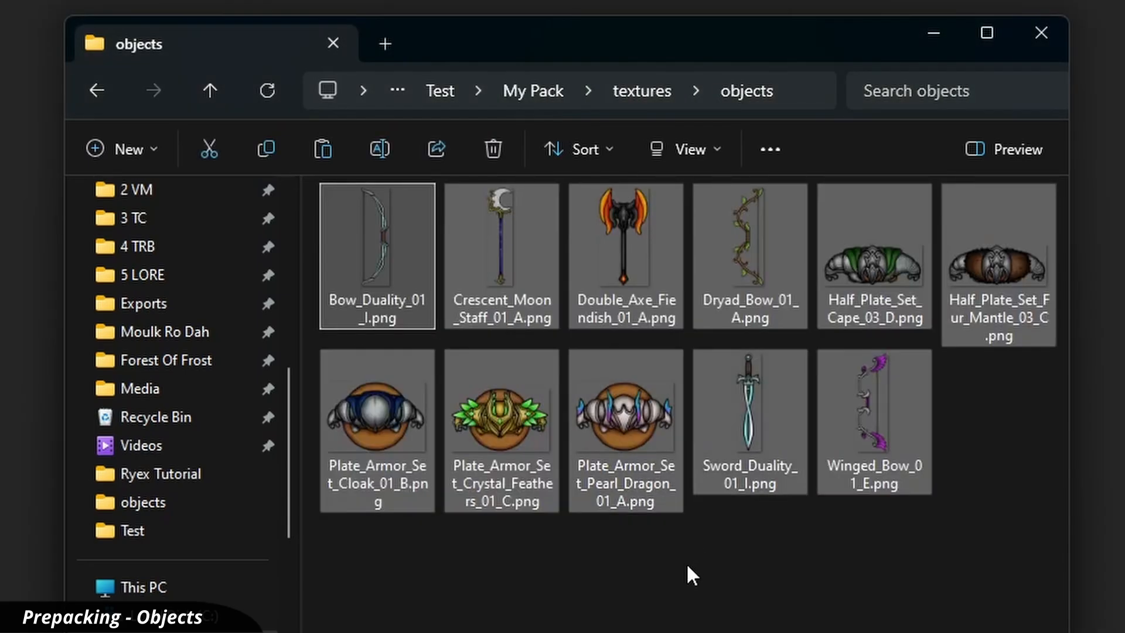
left_click(686, 565)
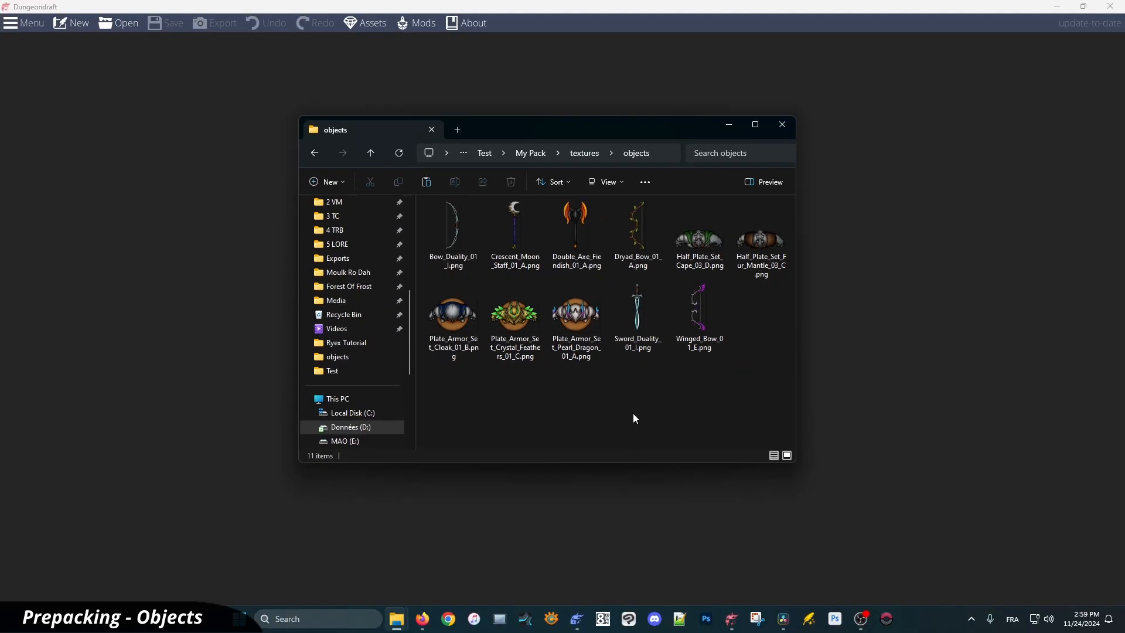
scroll(620, 393, "up", 3)
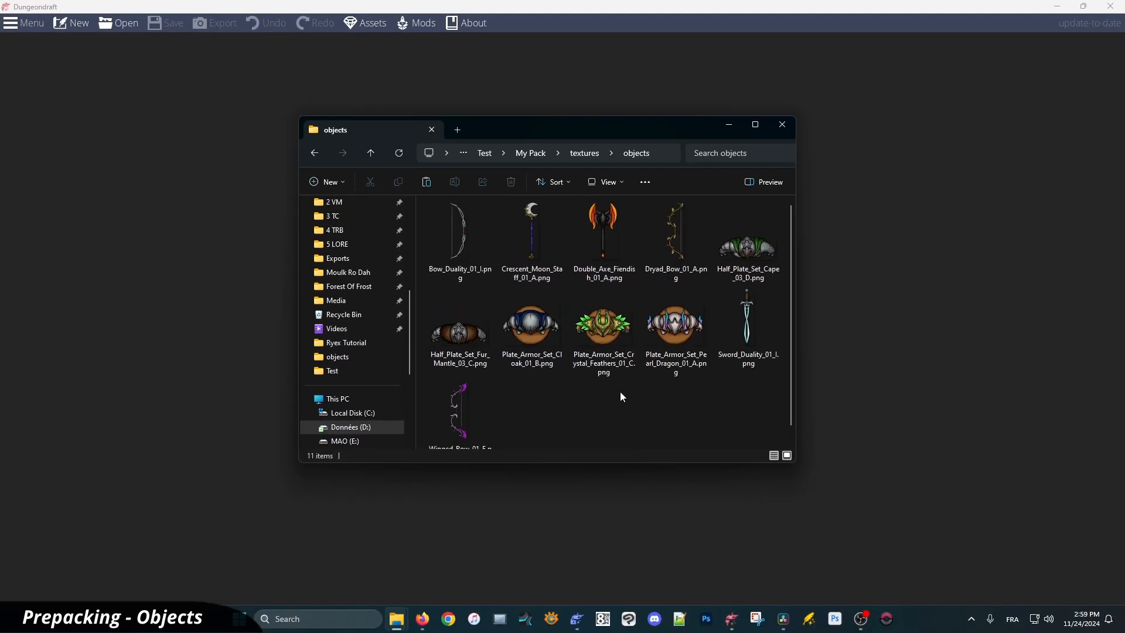
left_click(756, 126)
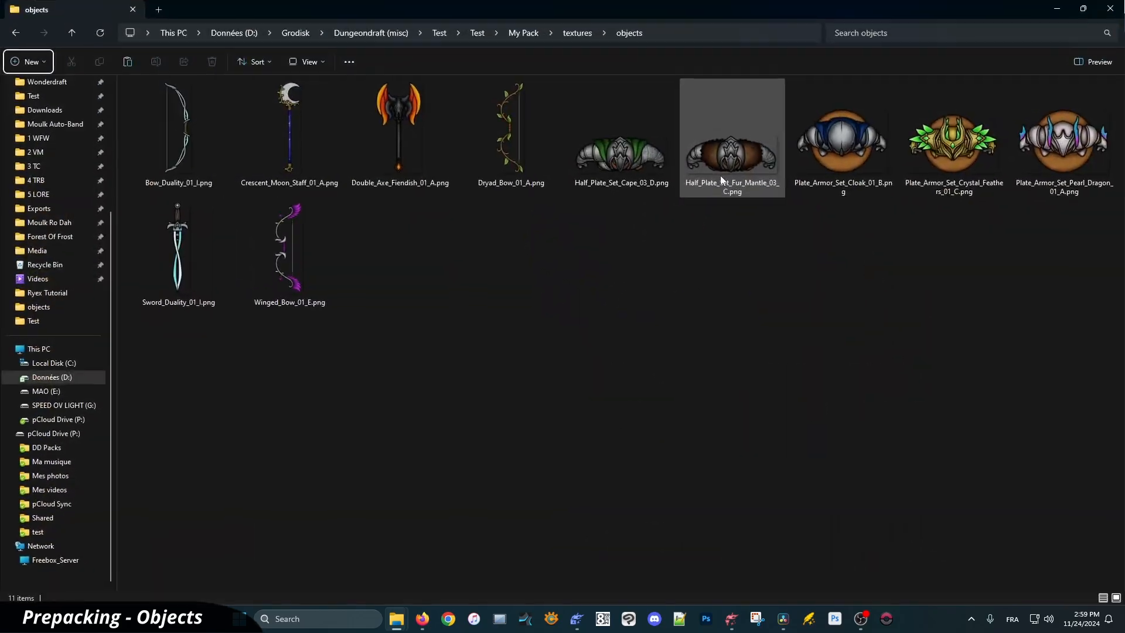
scroll(610, 311, "up", 1)
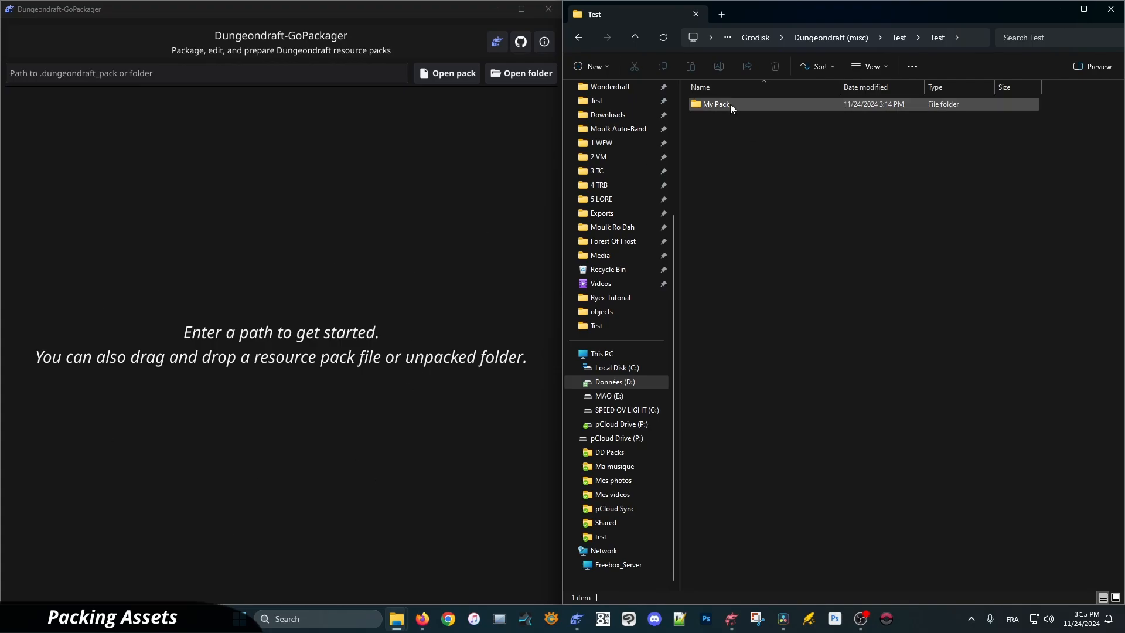
Step: Open the My Pack folder in Dungeondraft-GoPackager and start creating a pack.json for it
left_click_drag(723, 103, 344, 275)
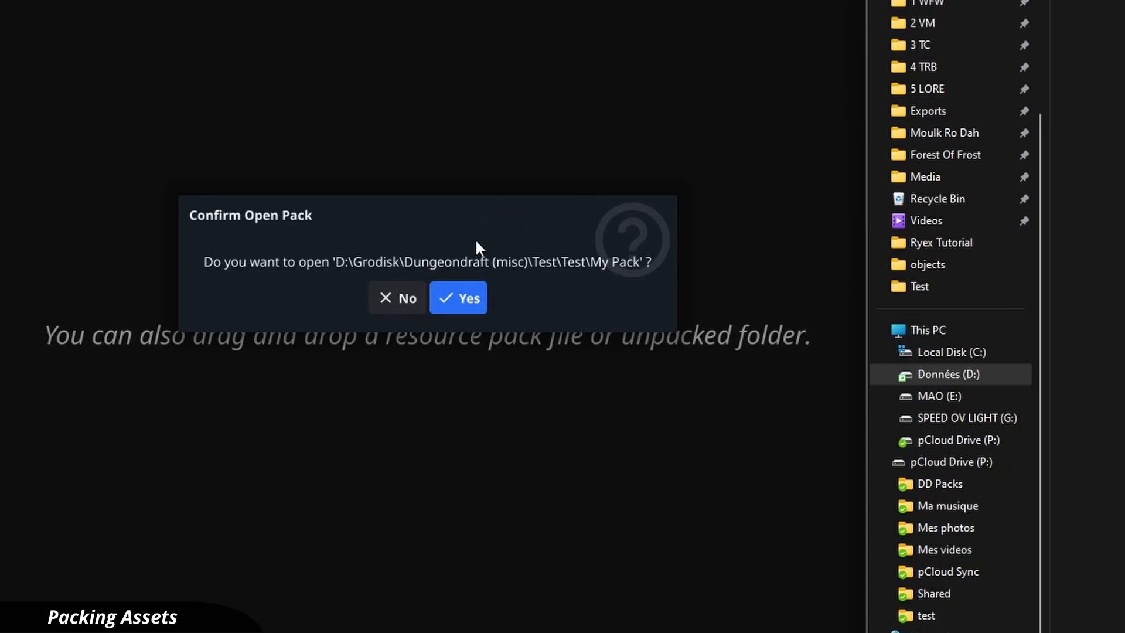
left_click(465, 294)
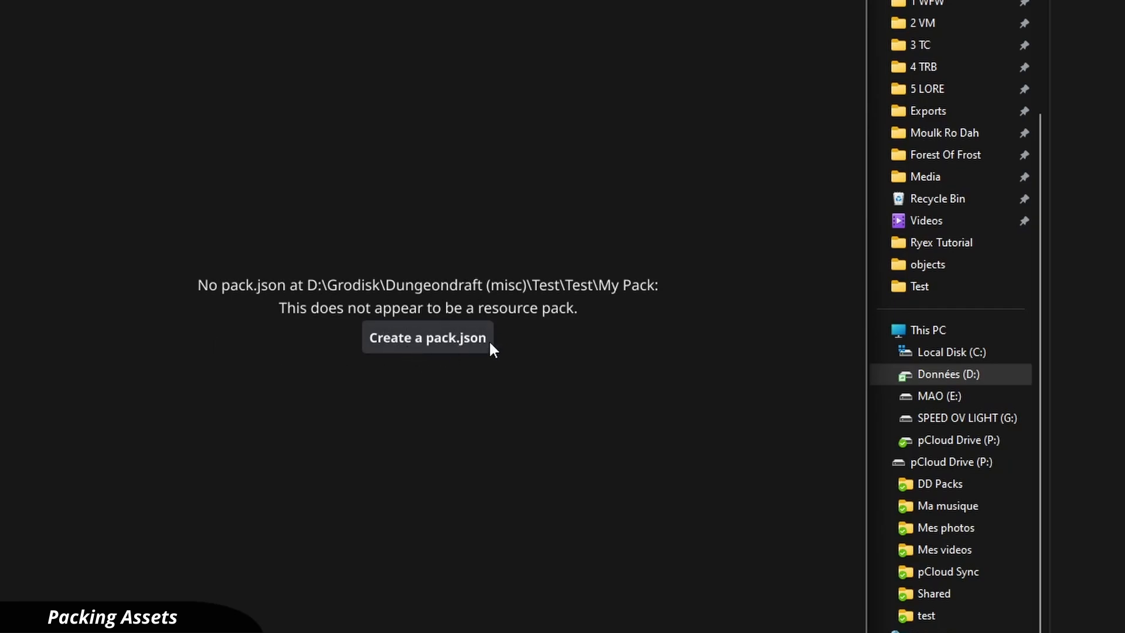
left_click(451, 343)
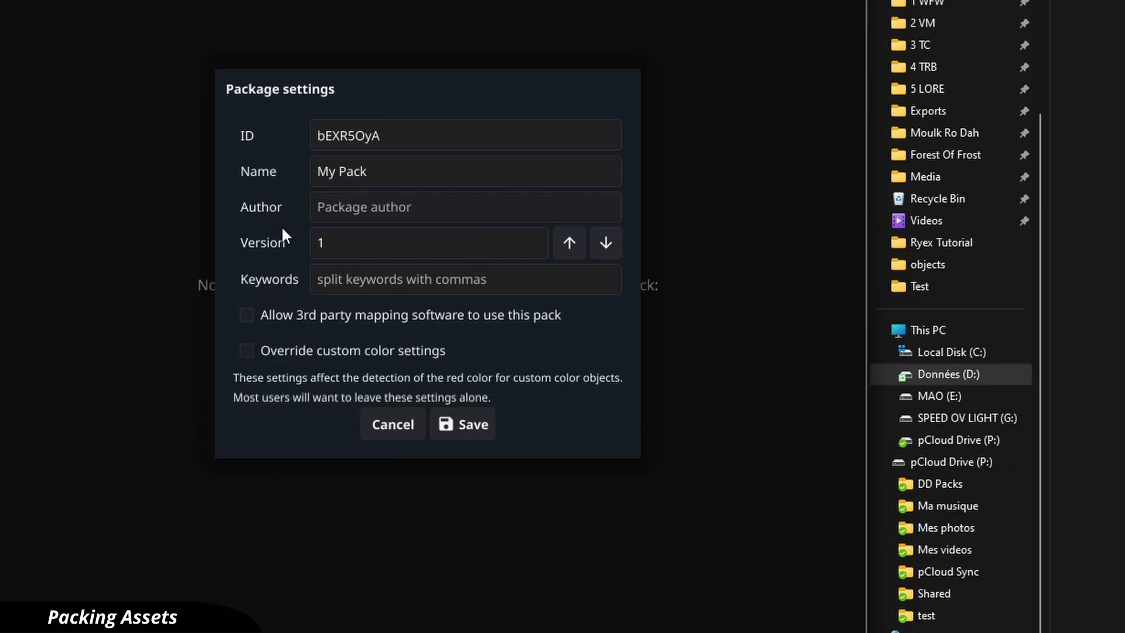
Step: Set the package author to "It's Me!!!" and save the package settings
left_click(375, 203)
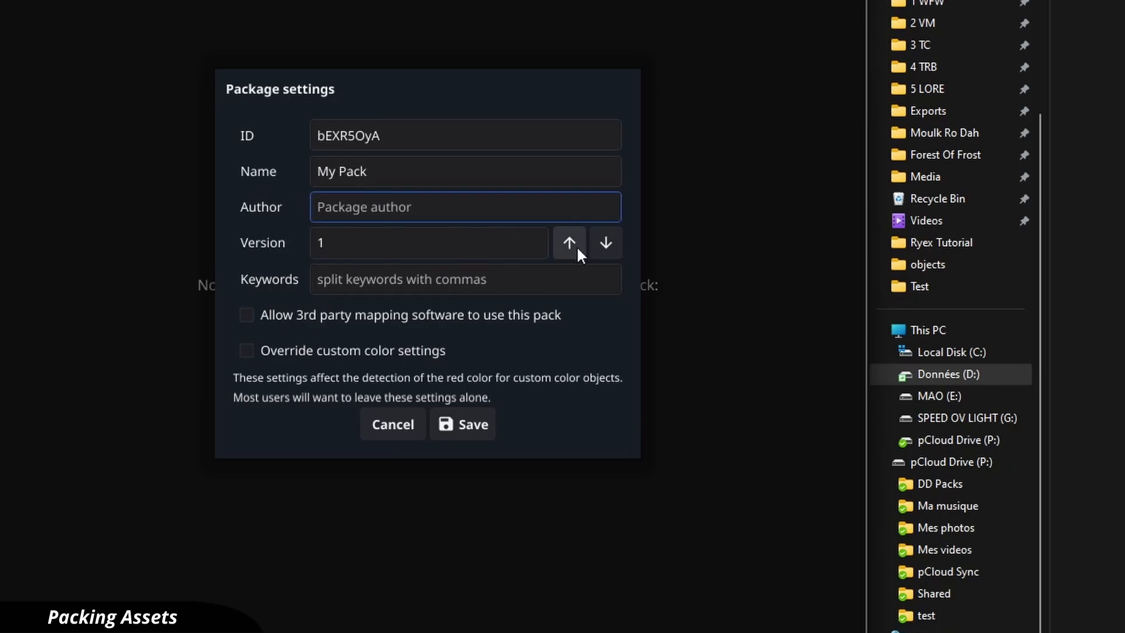
type("It's")
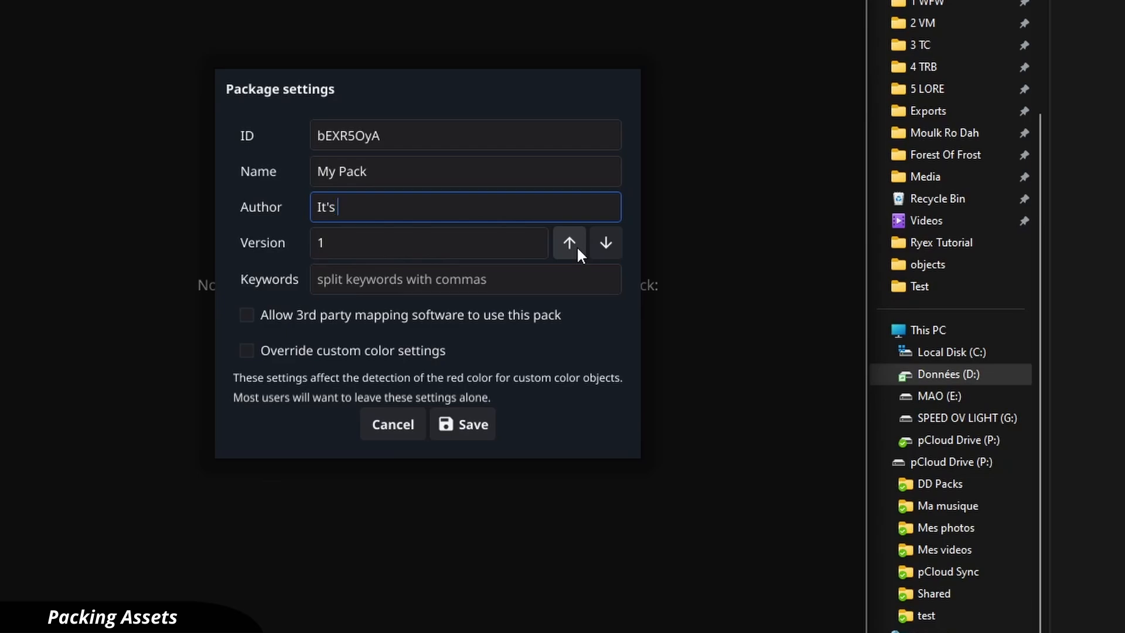
type(" Me!!!")
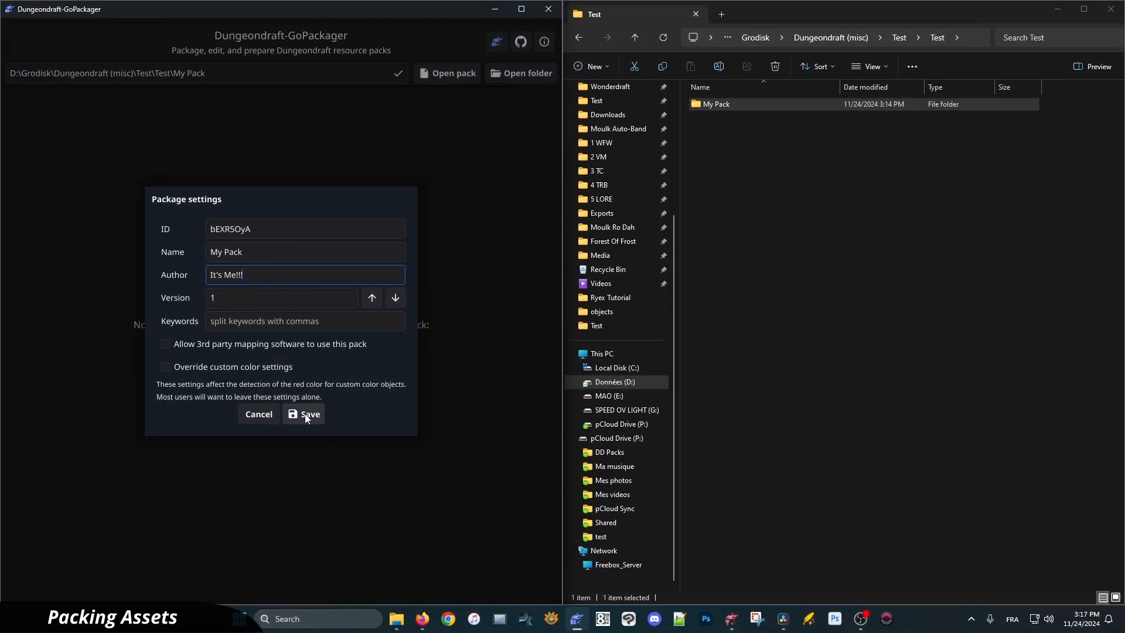
left_click(306, 415)
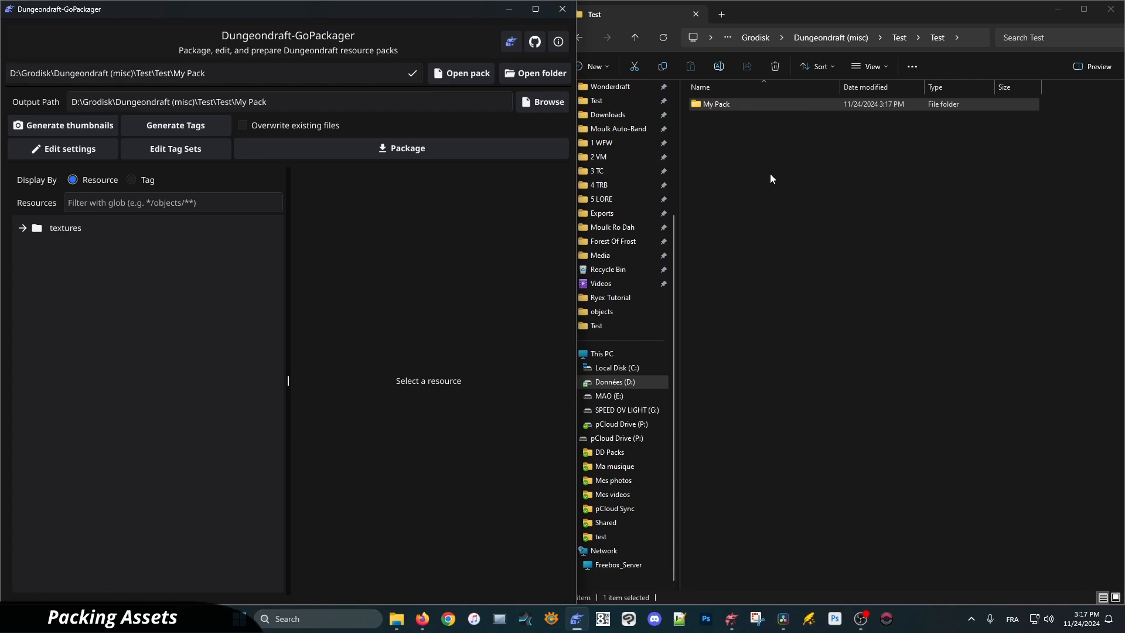
Step: Look inside the My Pack folder, and reopen the package settings to review them
double_click(726, 105)
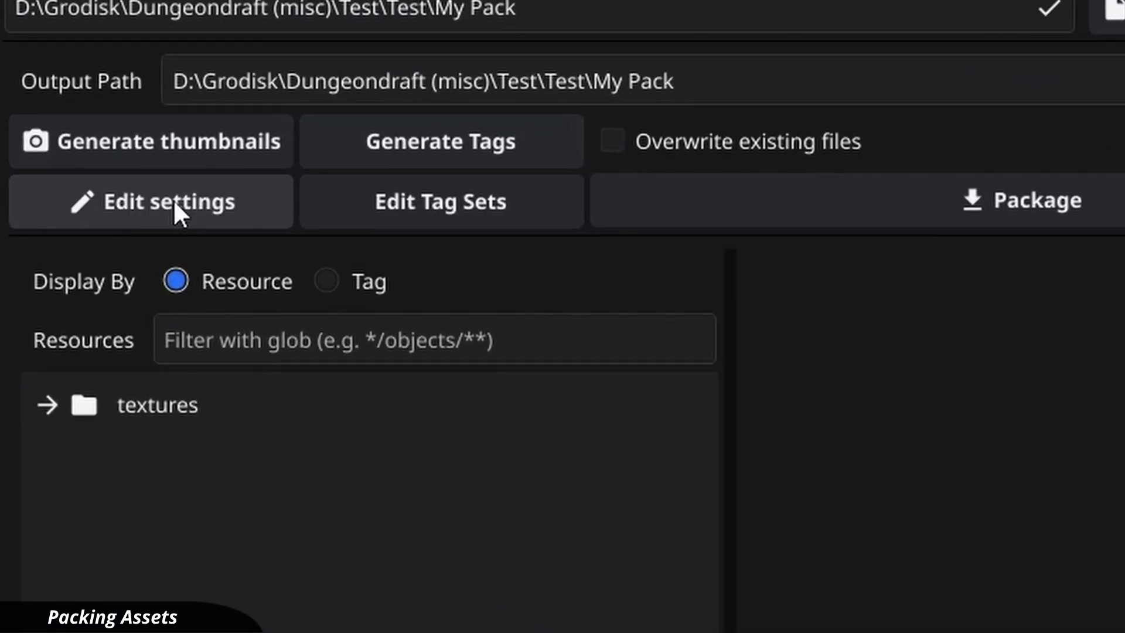
left_click(174, 203)
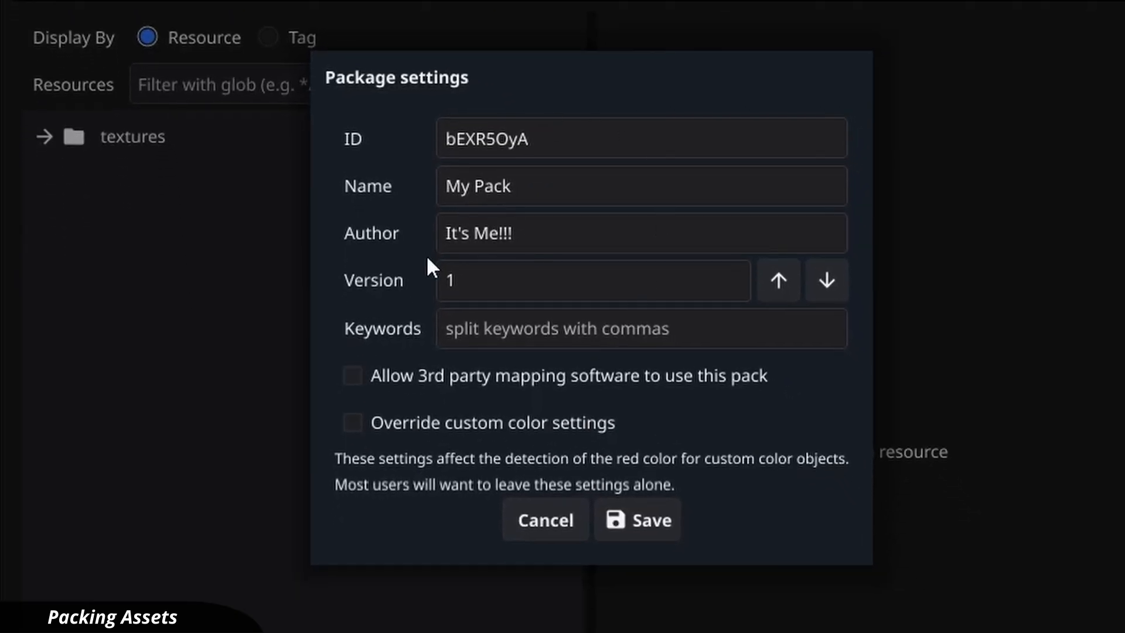
left_click(636, 520)
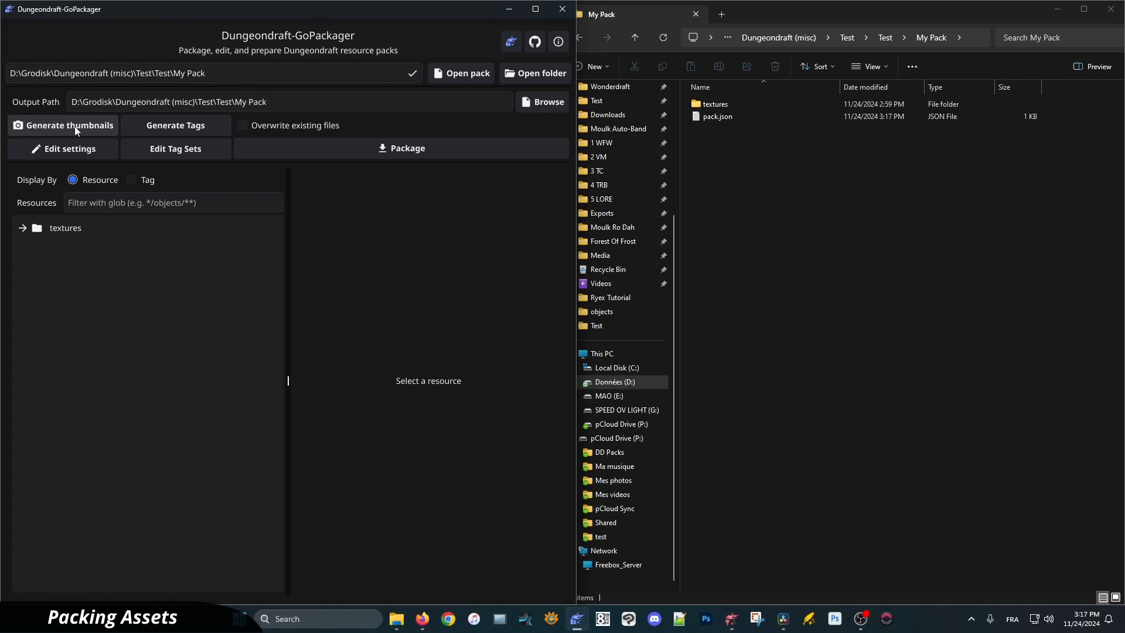
Step: Generate thumbnails for the pack and check the images in its thumbnails folder
left_click(75, 126)
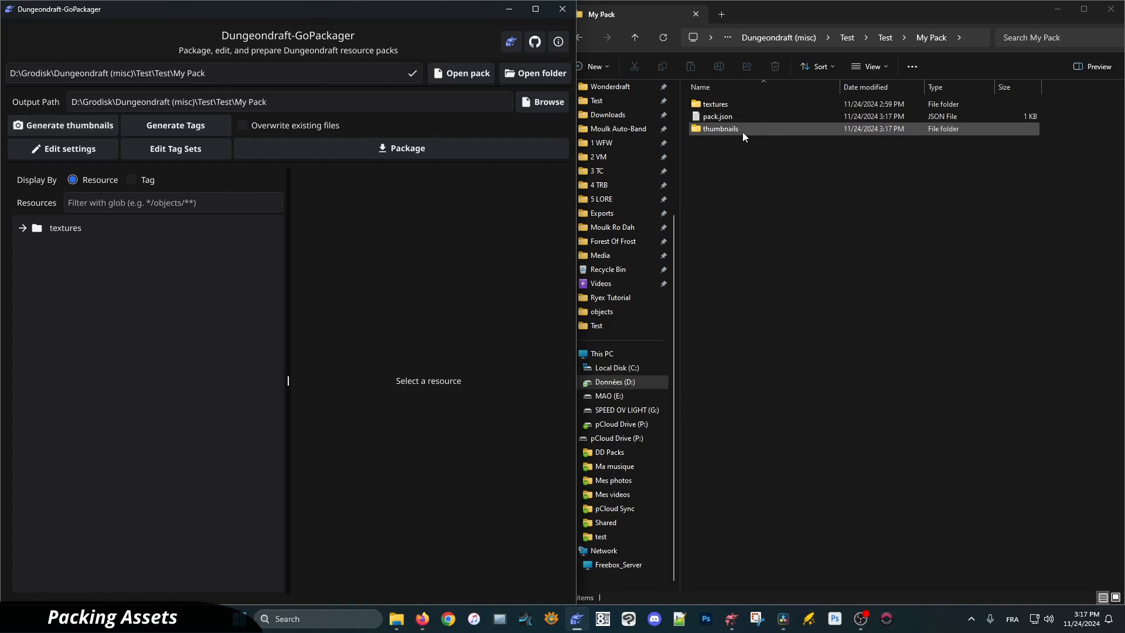
left_click(722, 132)
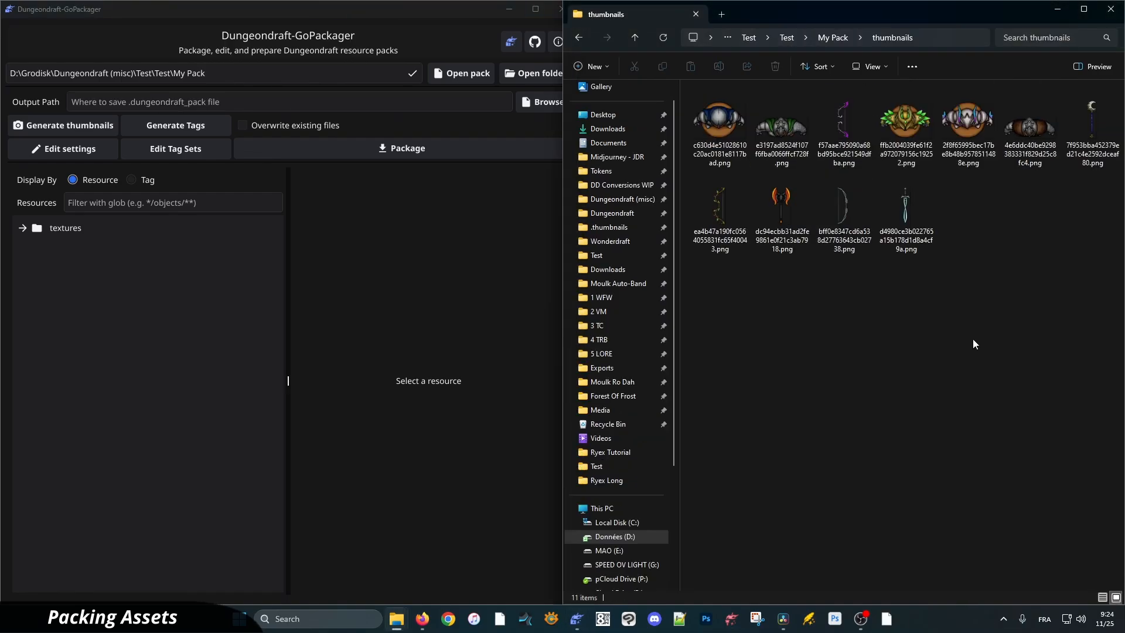
key("alt+Left")
Step: Set the package output path to D:\Grodisk\Dungeondraft (misc)\Test\Test\
left_click(367, 283)
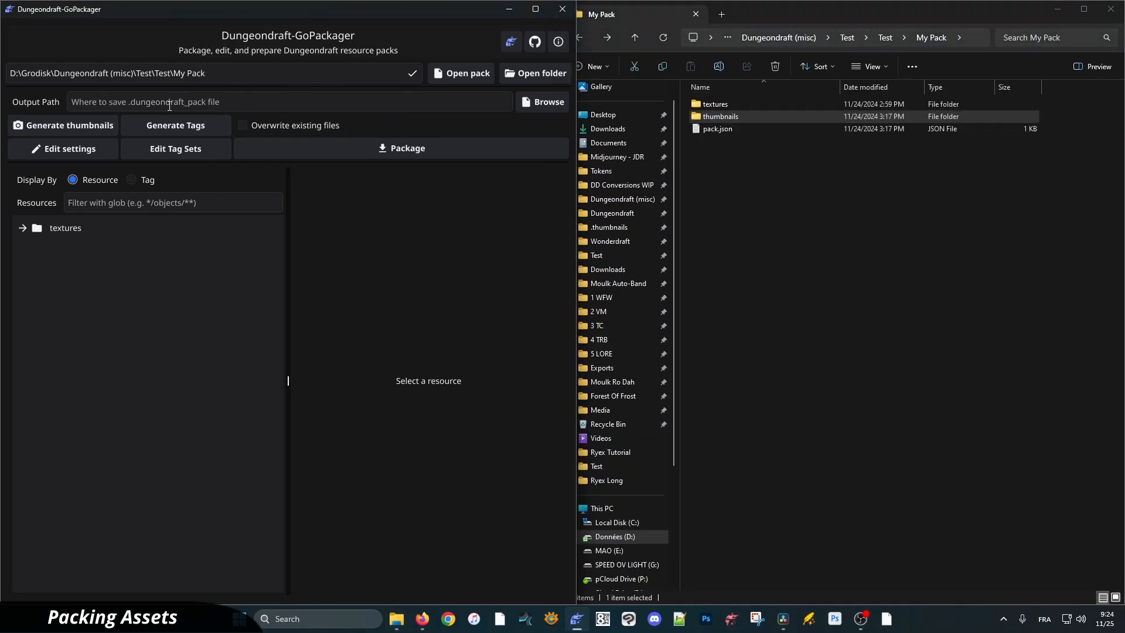
left_click(238, 102)
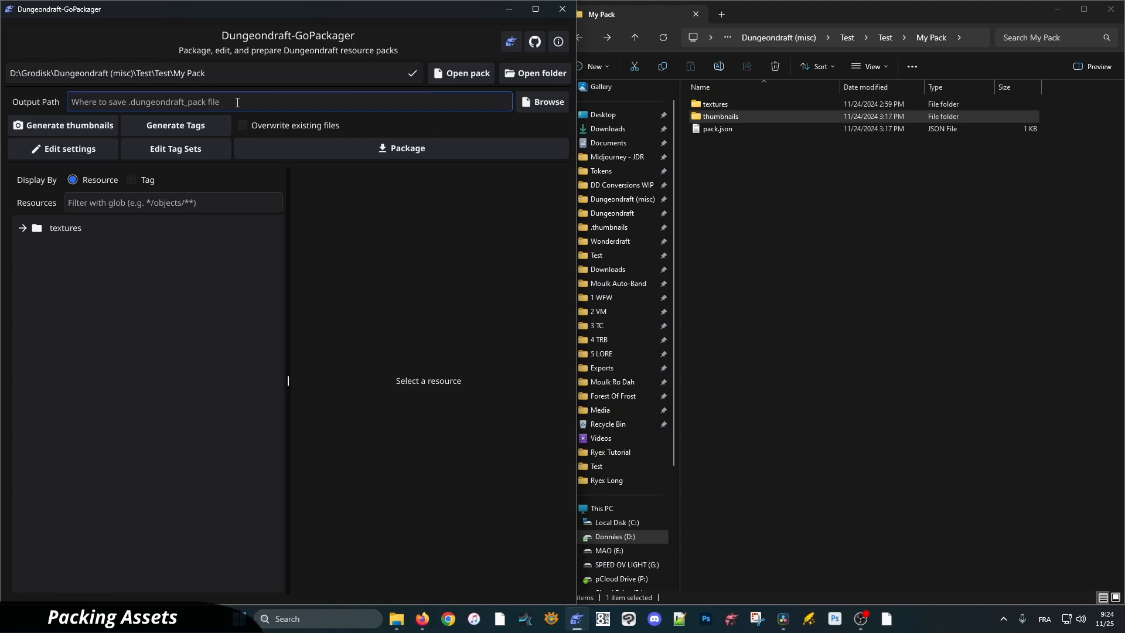
type("D:\\Grodisk\\Dungeondraft (misc)\\Test\\Test\\")
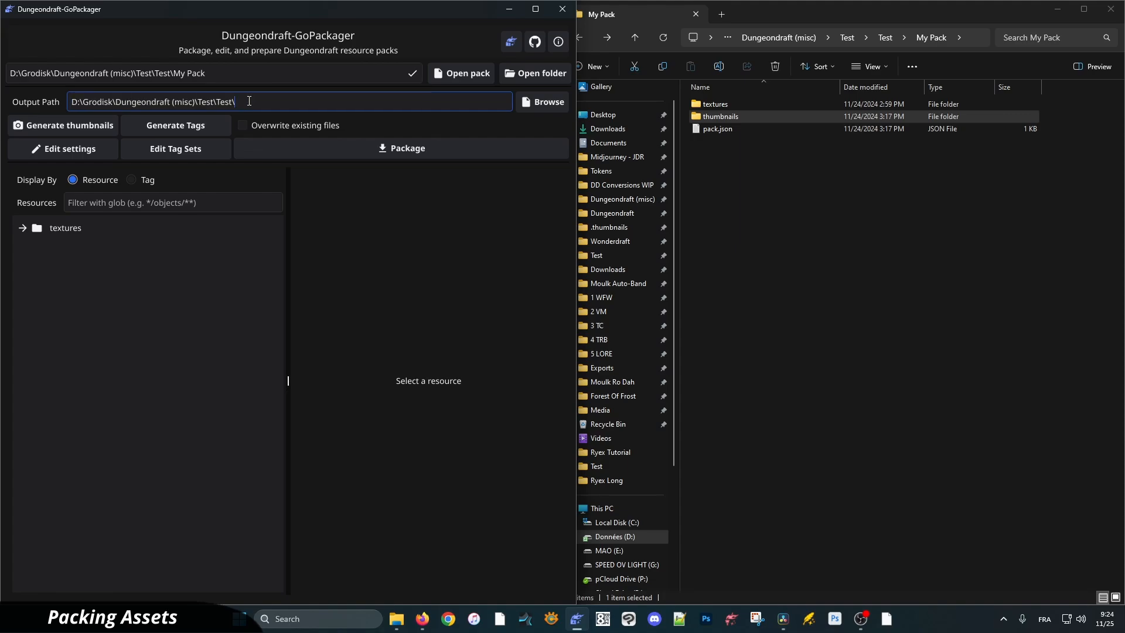
left_click(389, 312)
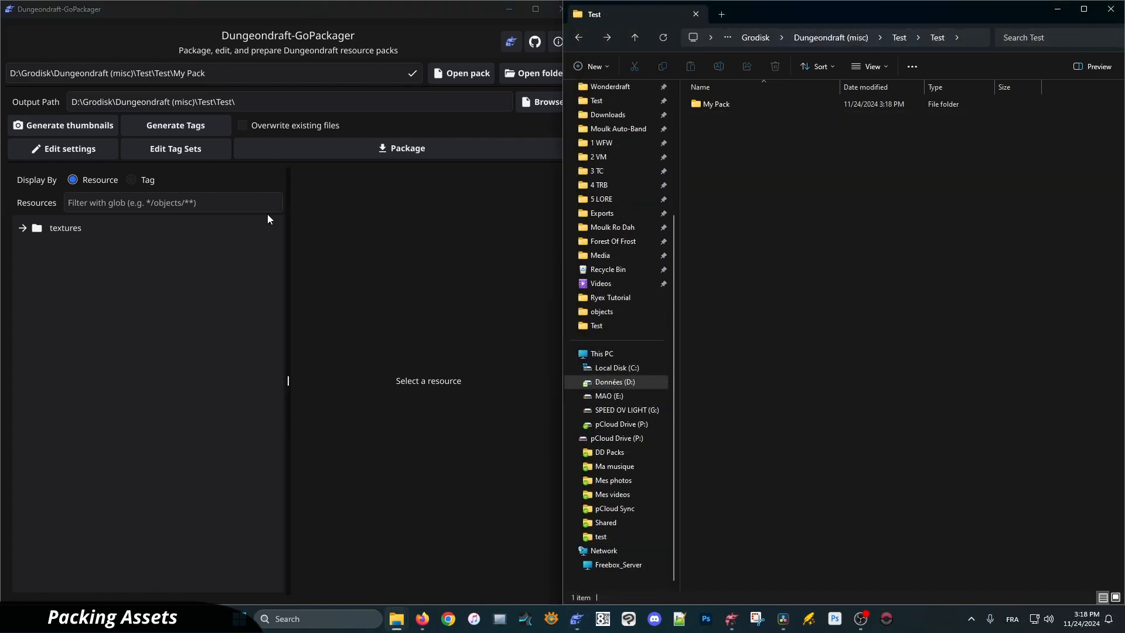
Step: Allow overwriting of existing files, package My Pack, and check the packed file in the Test folder
left_click(242, 125)
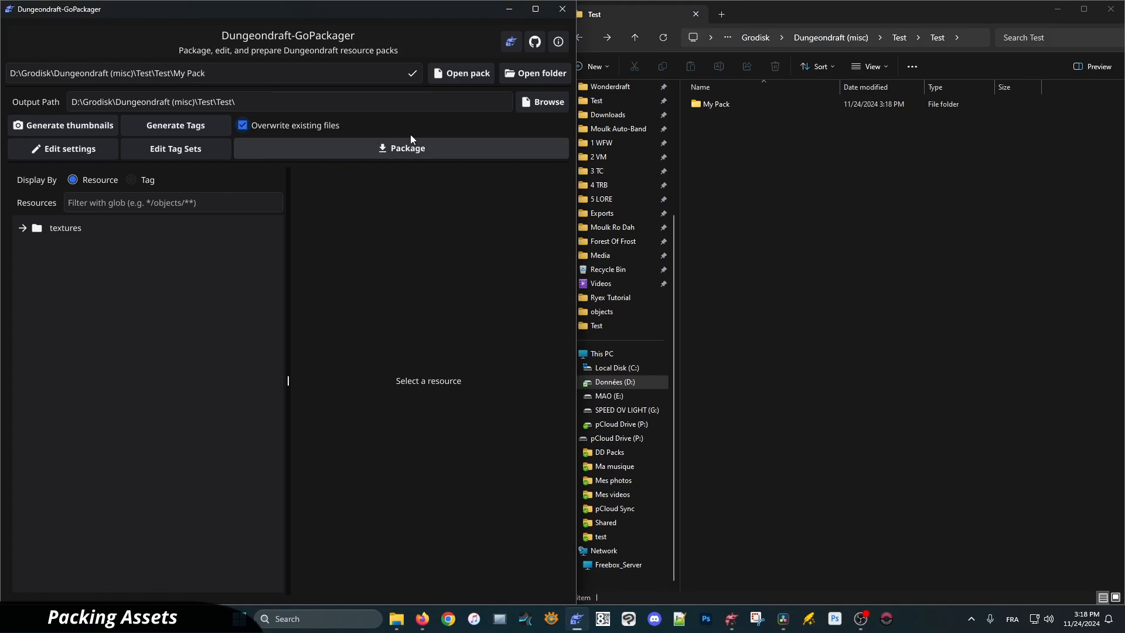
left_click(406, 149)
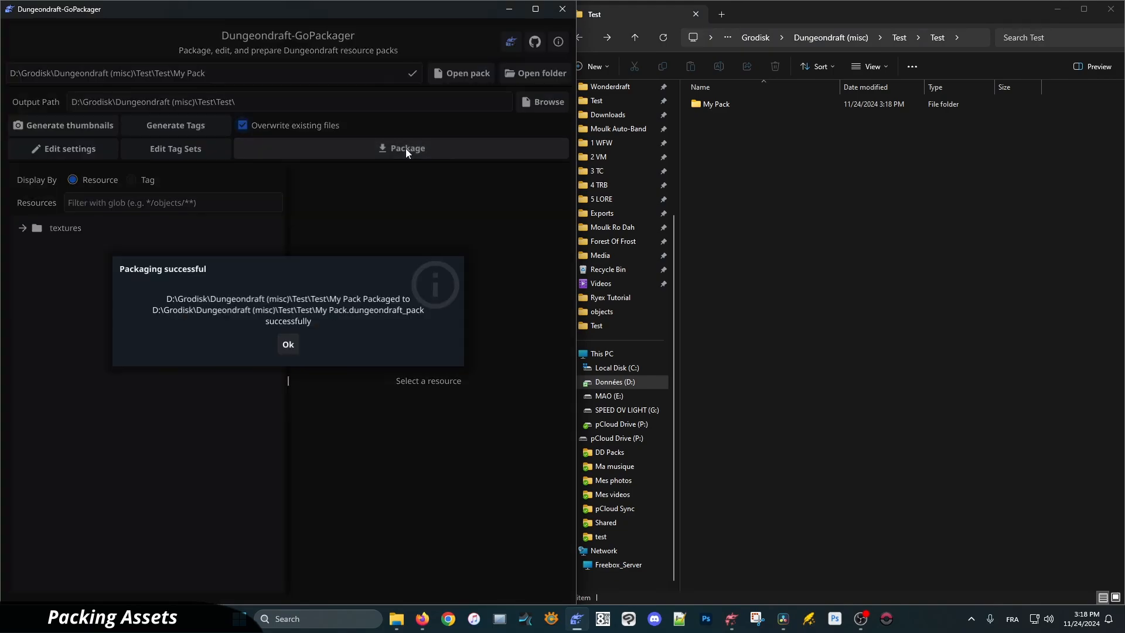
left_click(296, 342)
left_click(754, 117)
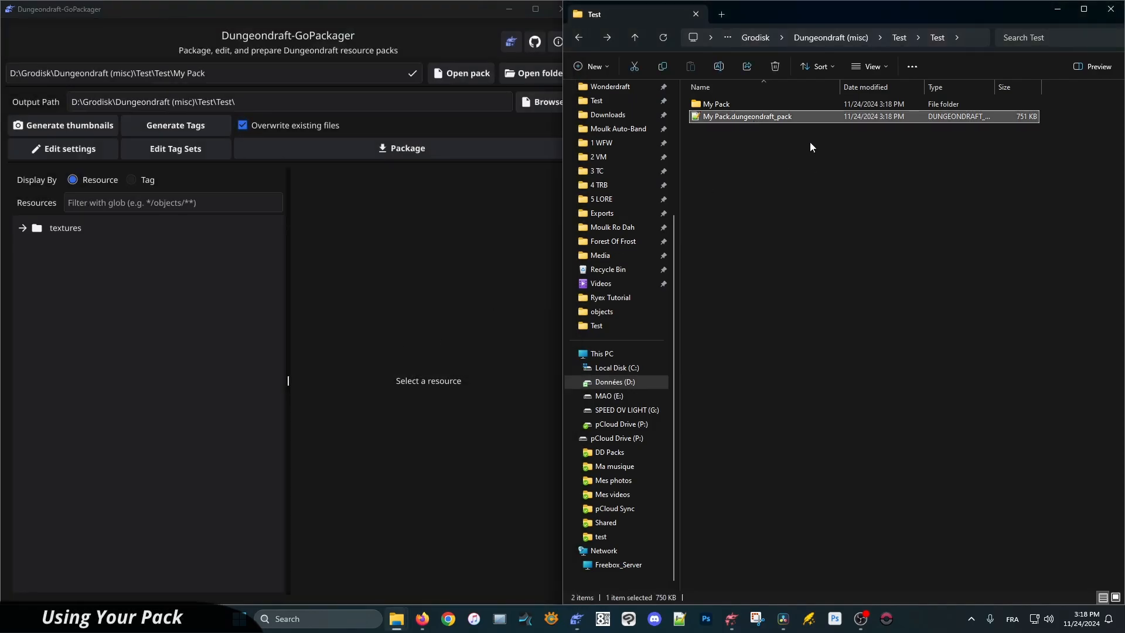
left_click(773, 175)
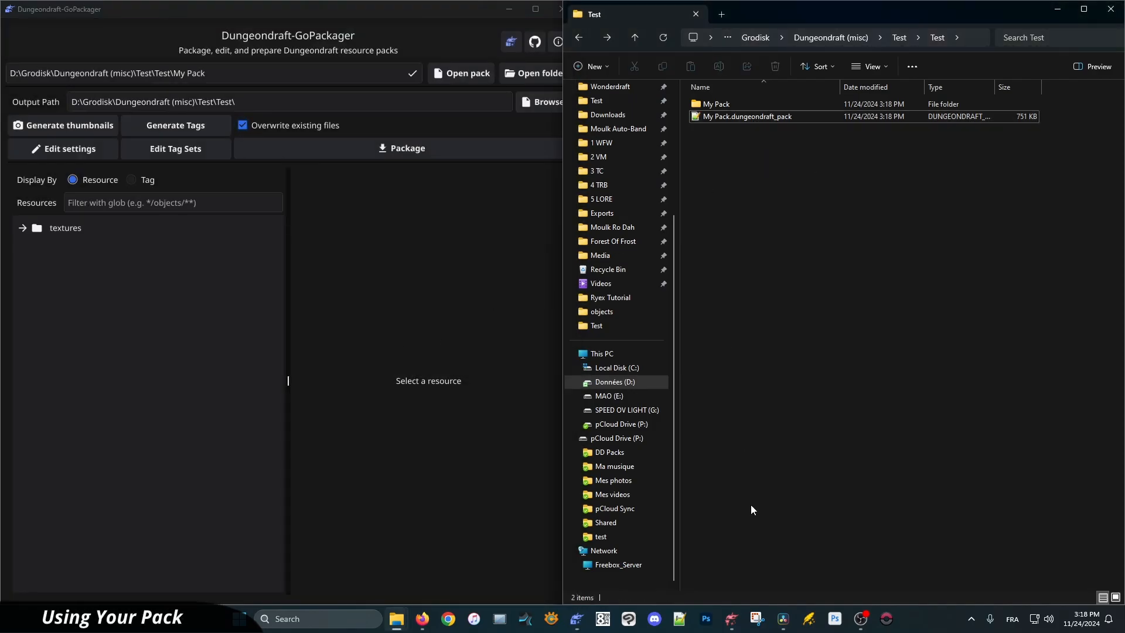
Step: Switch to Dungeondraft and set the custom assets folder to D:\Grodisk\Dungeondraft (misc)\Test\Test
left_click(734, 619)
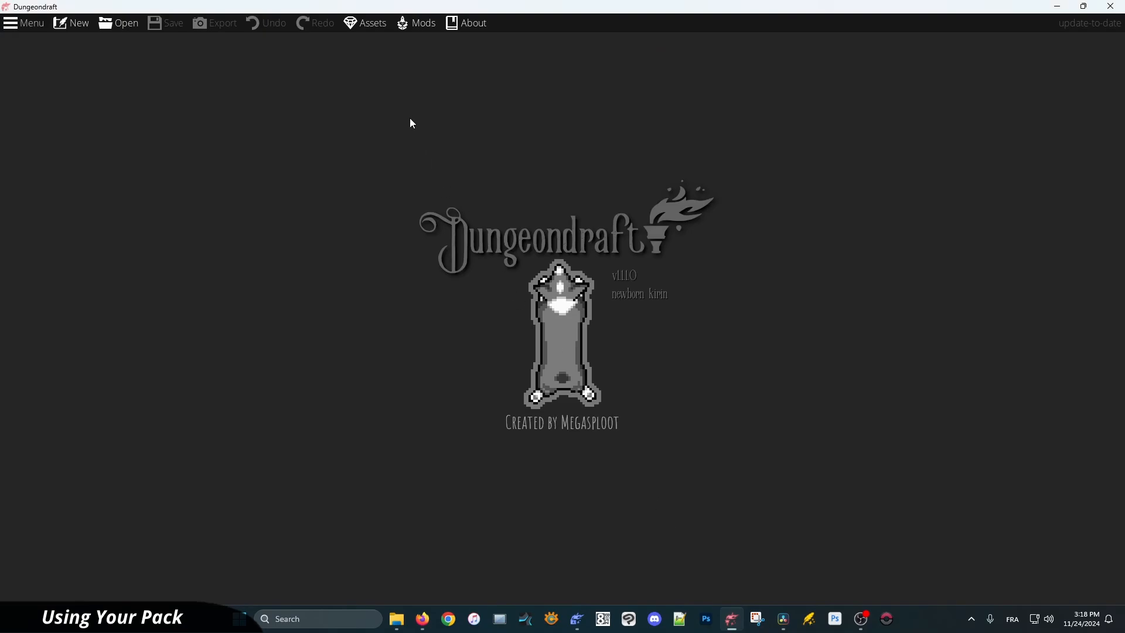
left_click(374, 31)
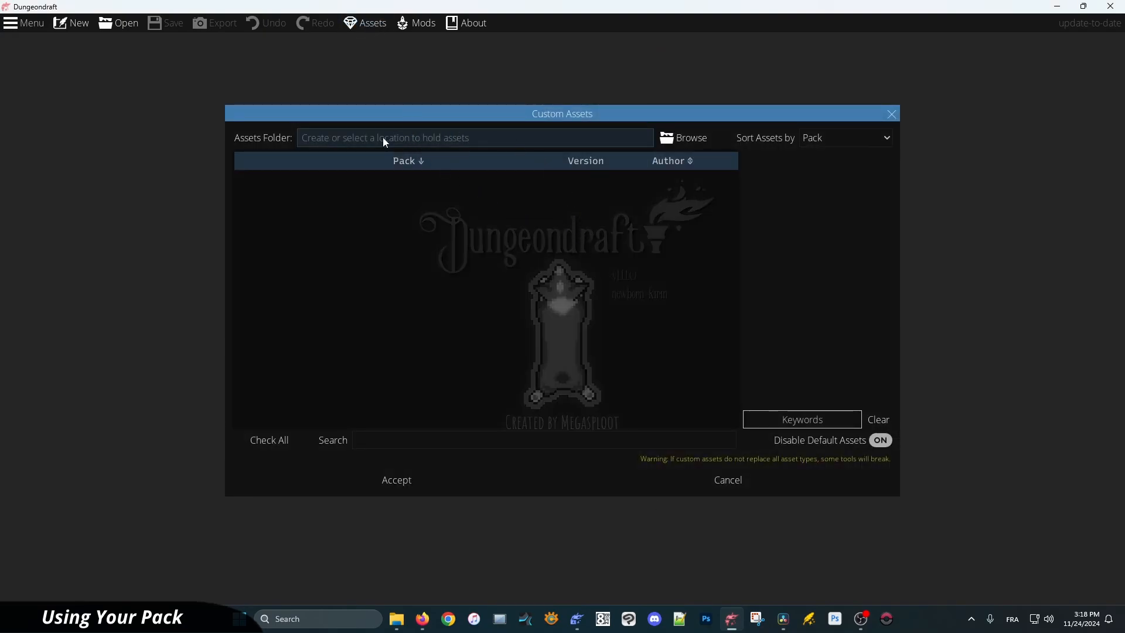
left_click(702, 136)
left_click(250, 51)
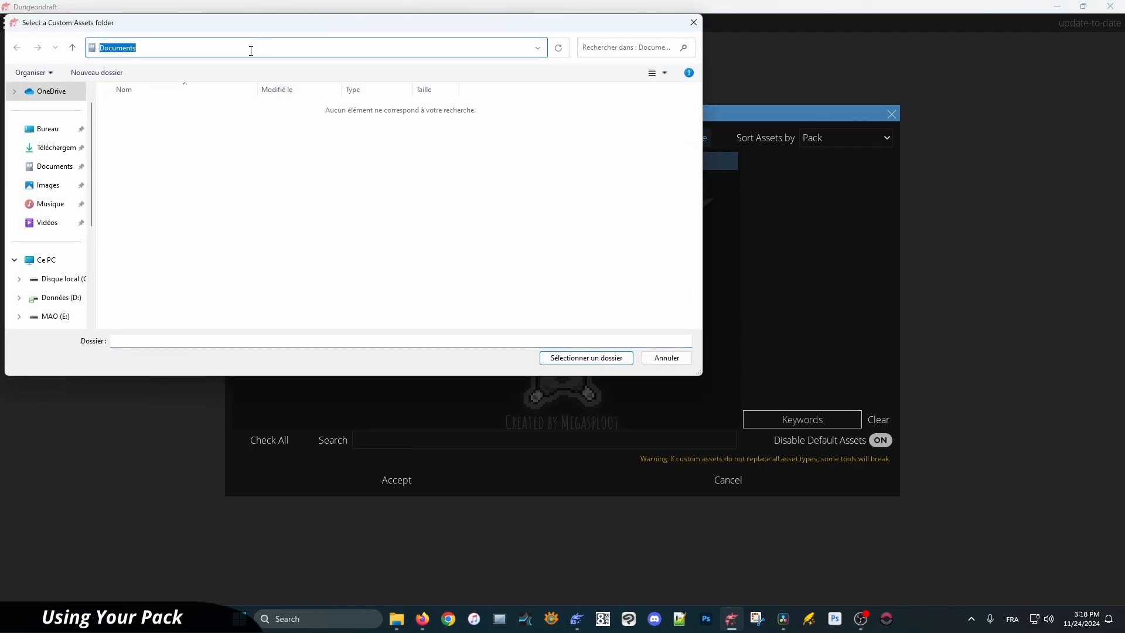
type("D:\\Grodisk\\Dungeondraft (misc)\\Test\\Test")
key("Return")
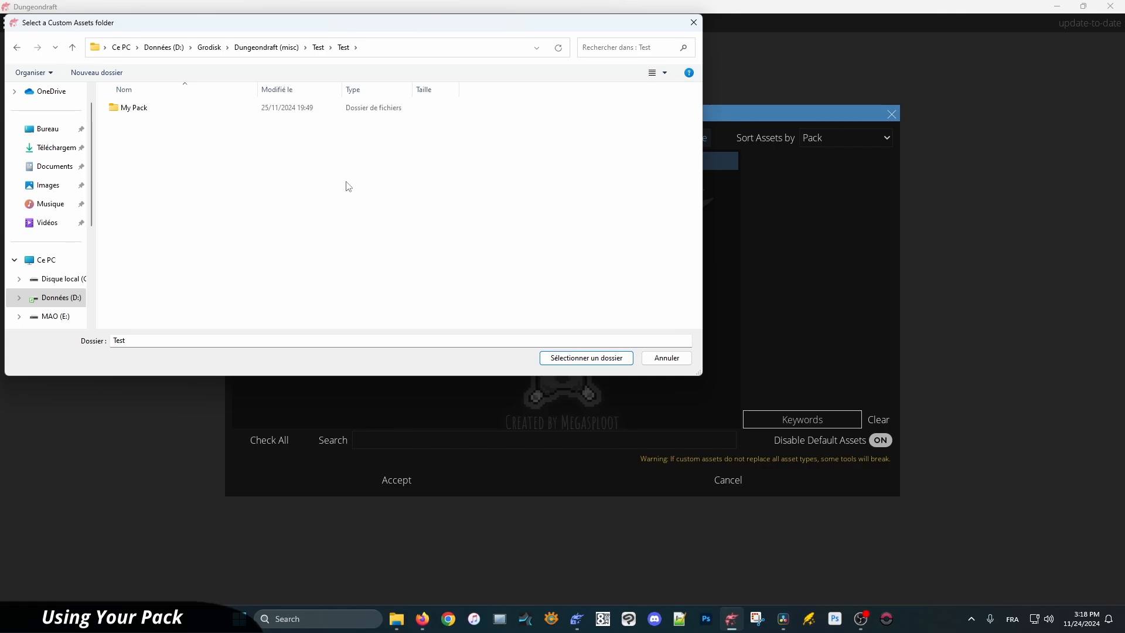
left_click(571, 359)
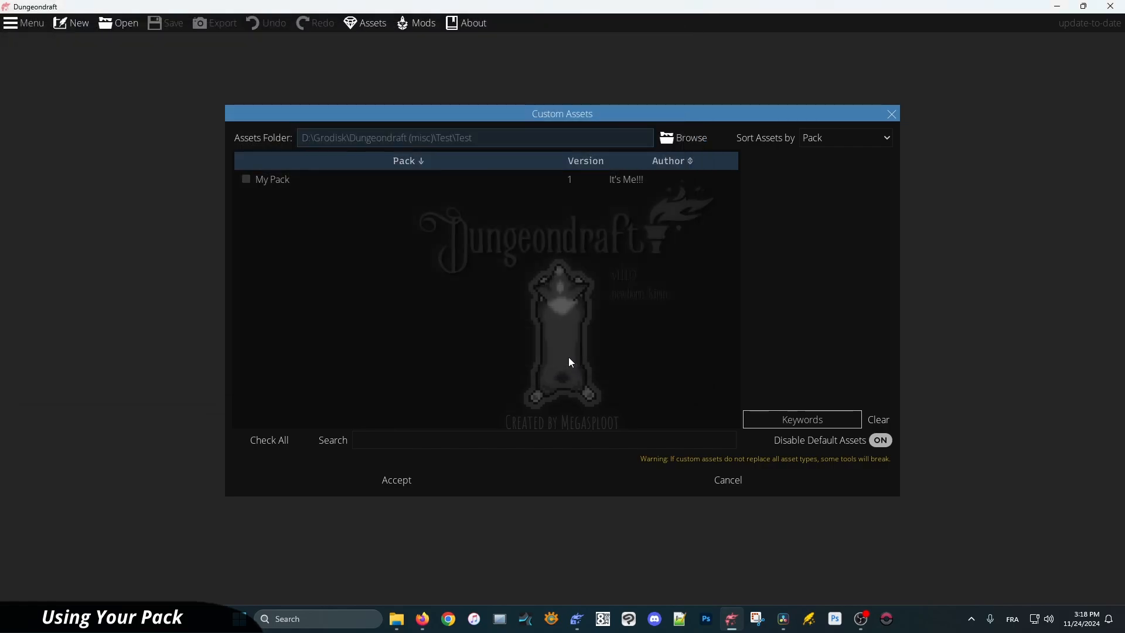
Step: Enable My Pack in the custom assets and create a new map
left_click(258, 184)
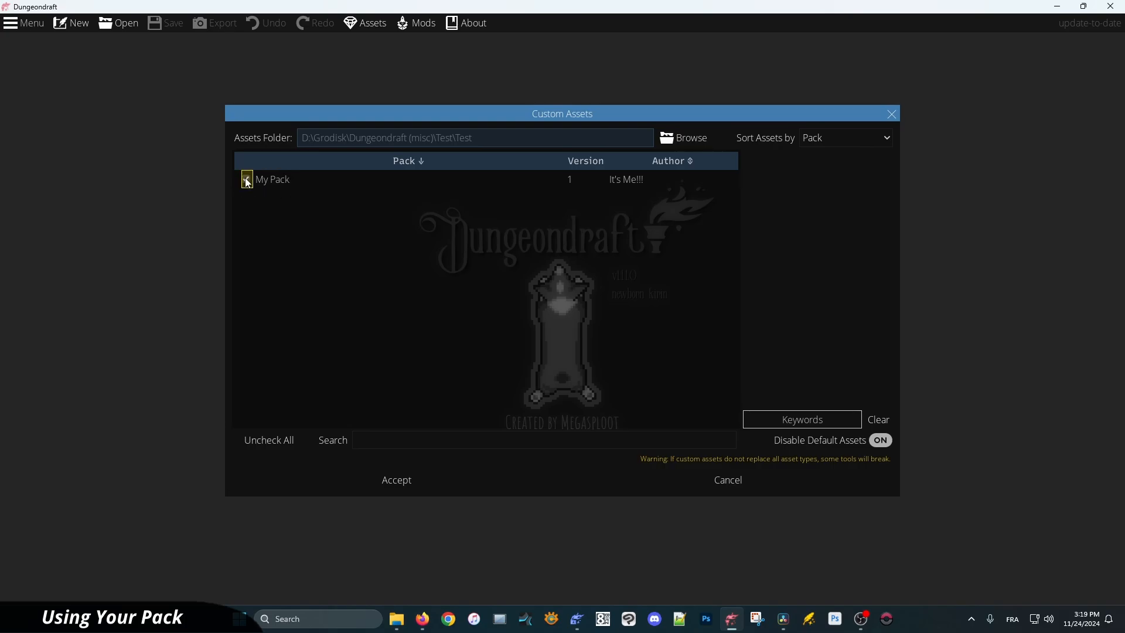
left_click(424, 486)
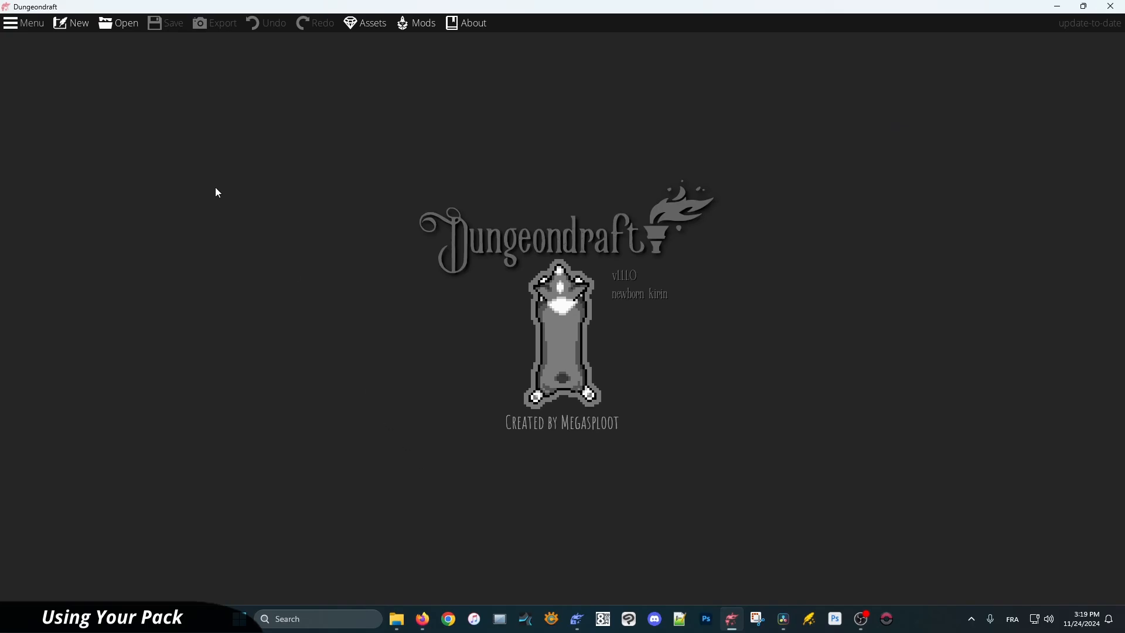
left_click(82, 23)
left_click(508, 387)
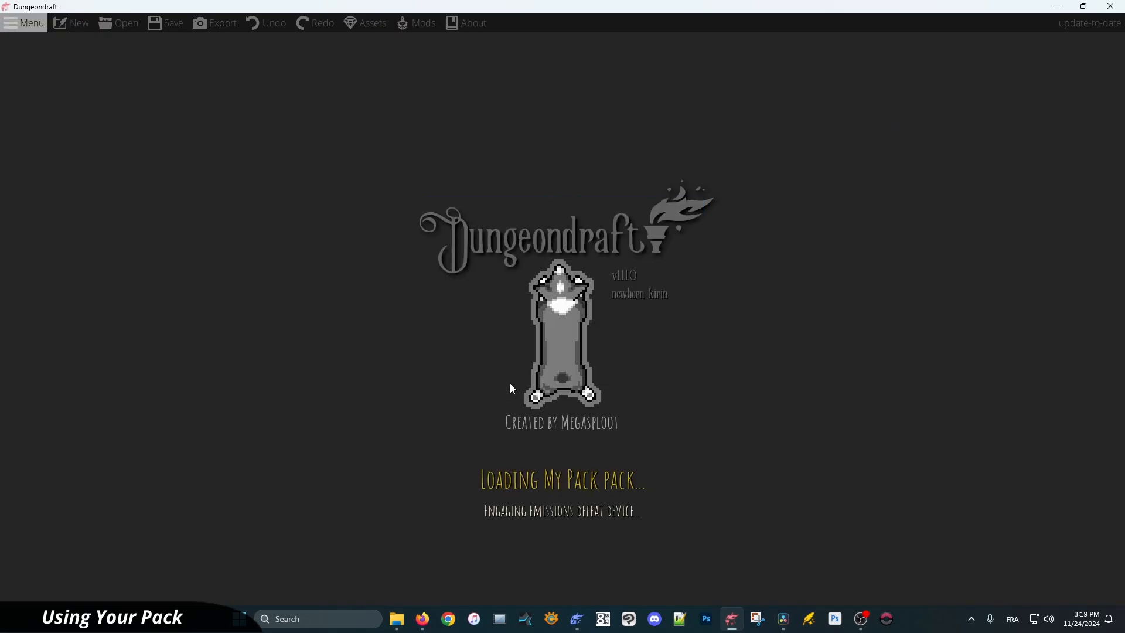
Step: Activate the Object Tool and pick the green armor piece from the object library
left_click(24, 118)
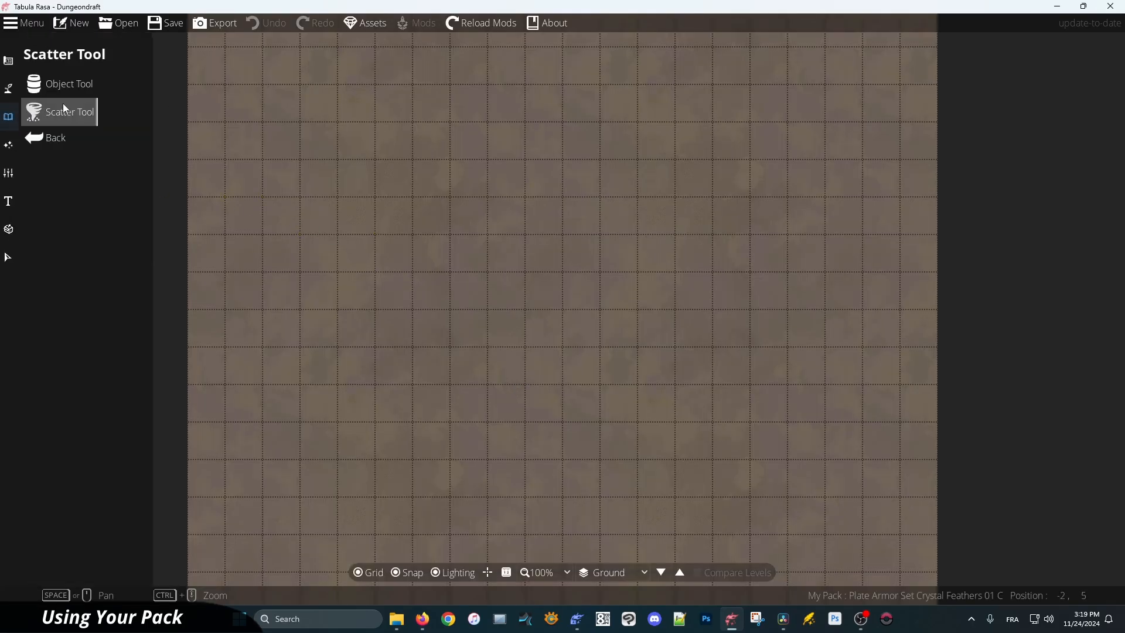
left_click(79, 83)
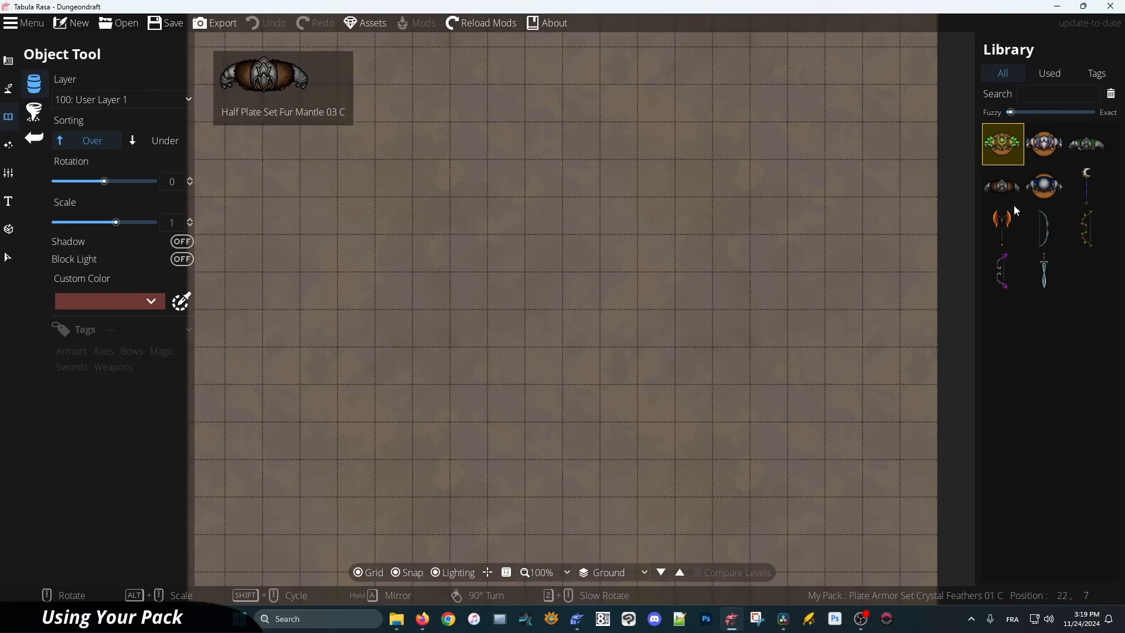
left_click(1087, 144)
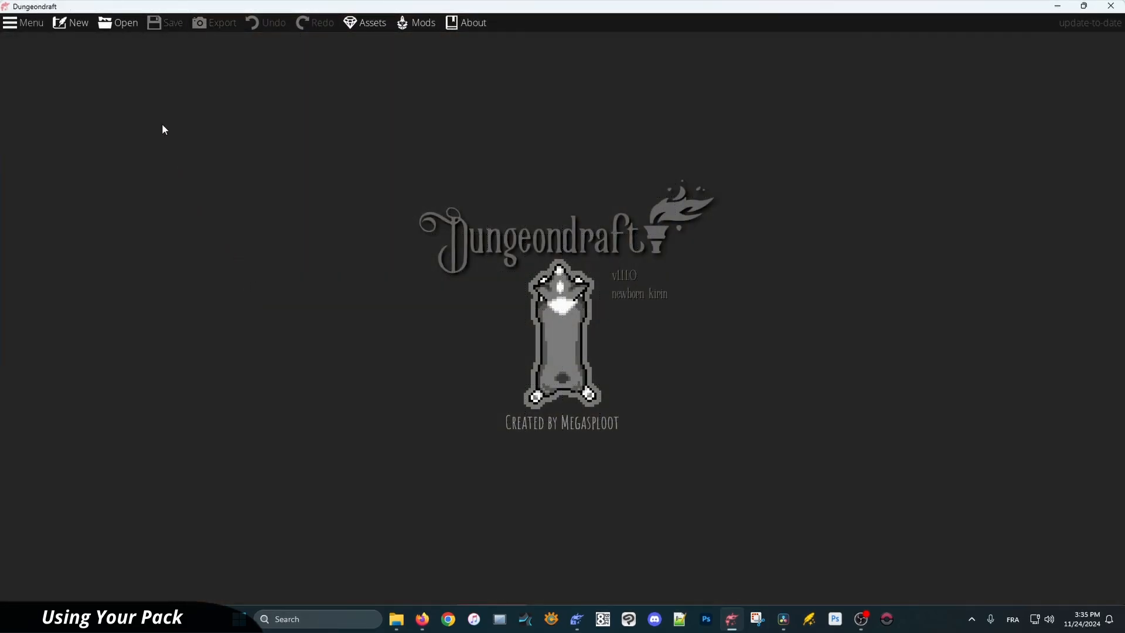
Step: Open the existing map My Map and enable My Pack in its custom assets
left_click(124, 23)
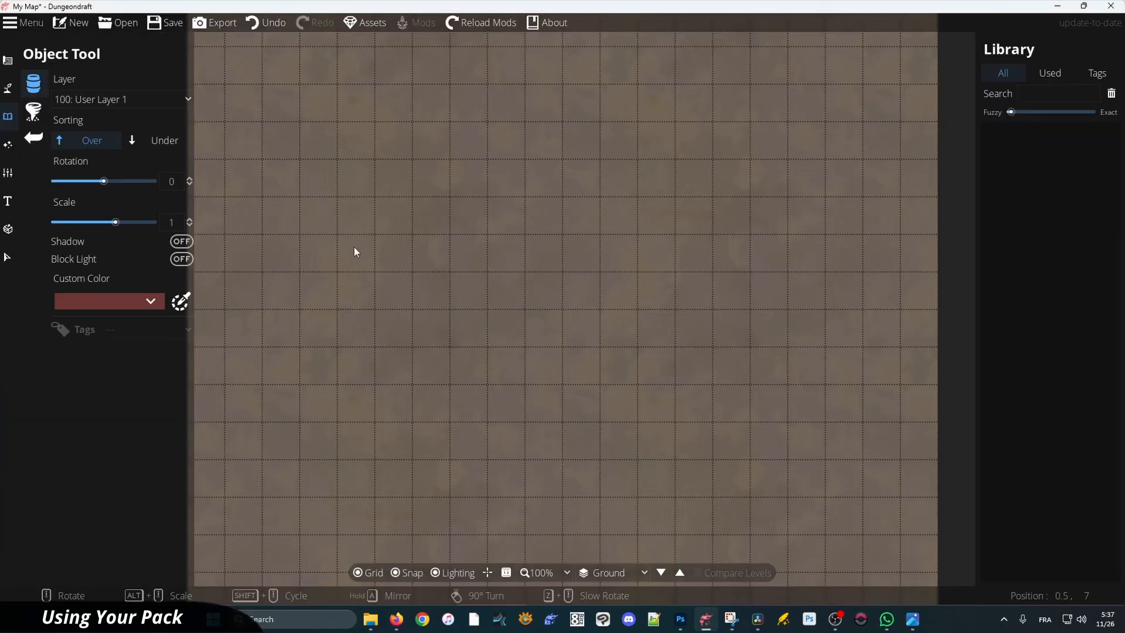
left_click(372, 22)
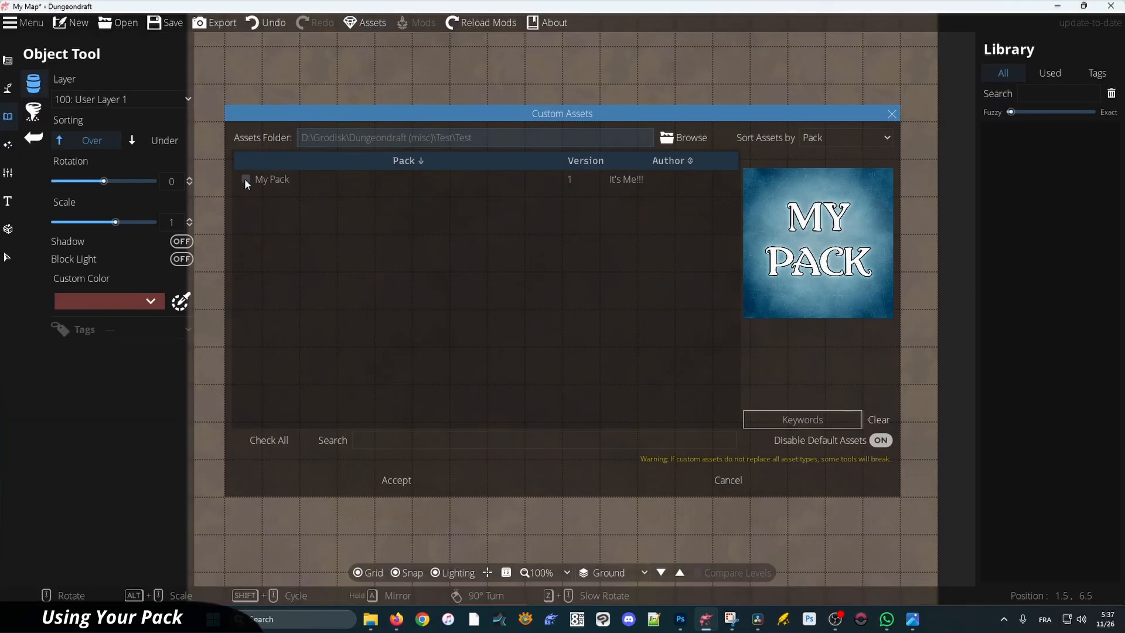
left_click(246, 179)
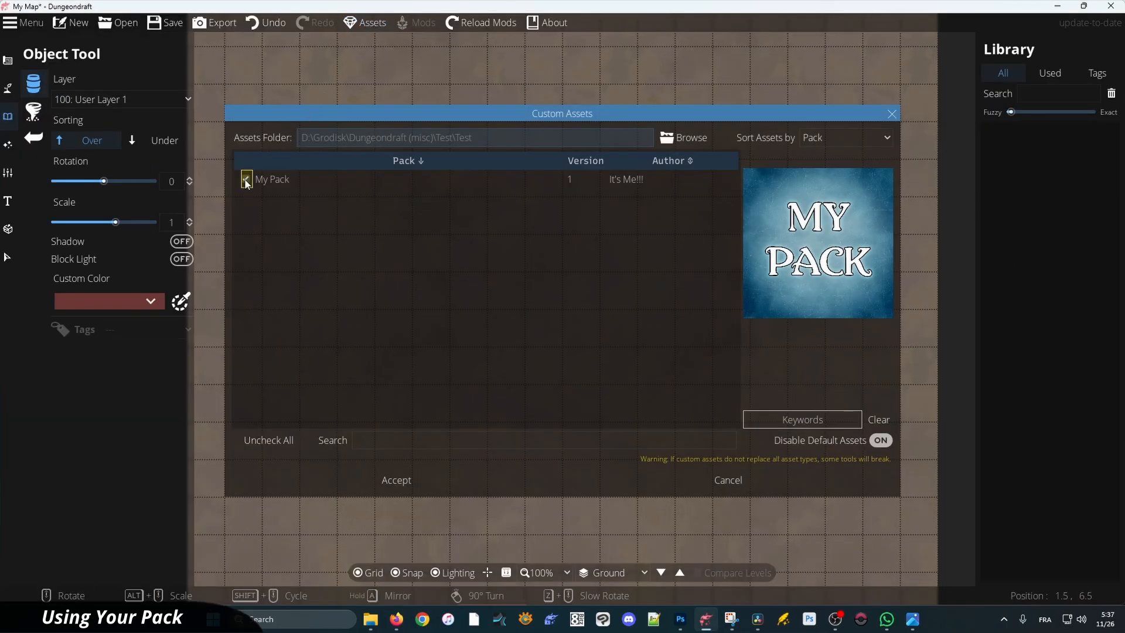
left_click(392, 478)
left_click(558, 328)
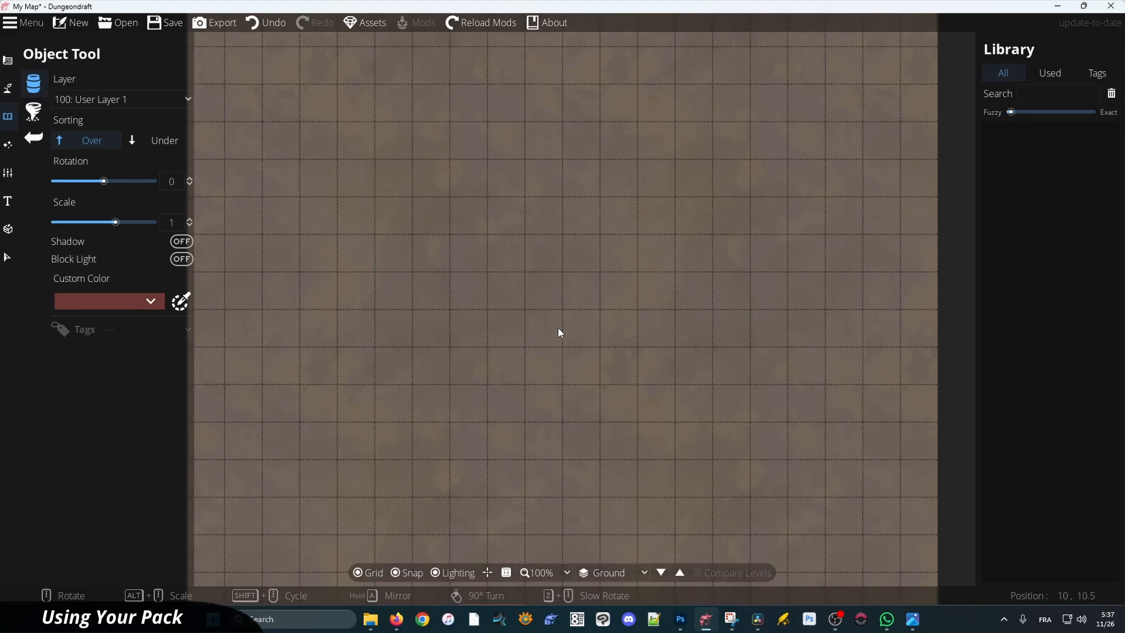
Step: Save and reopen My Map, and activate the Object Tool in the reloaded map
left_click(168, 24)
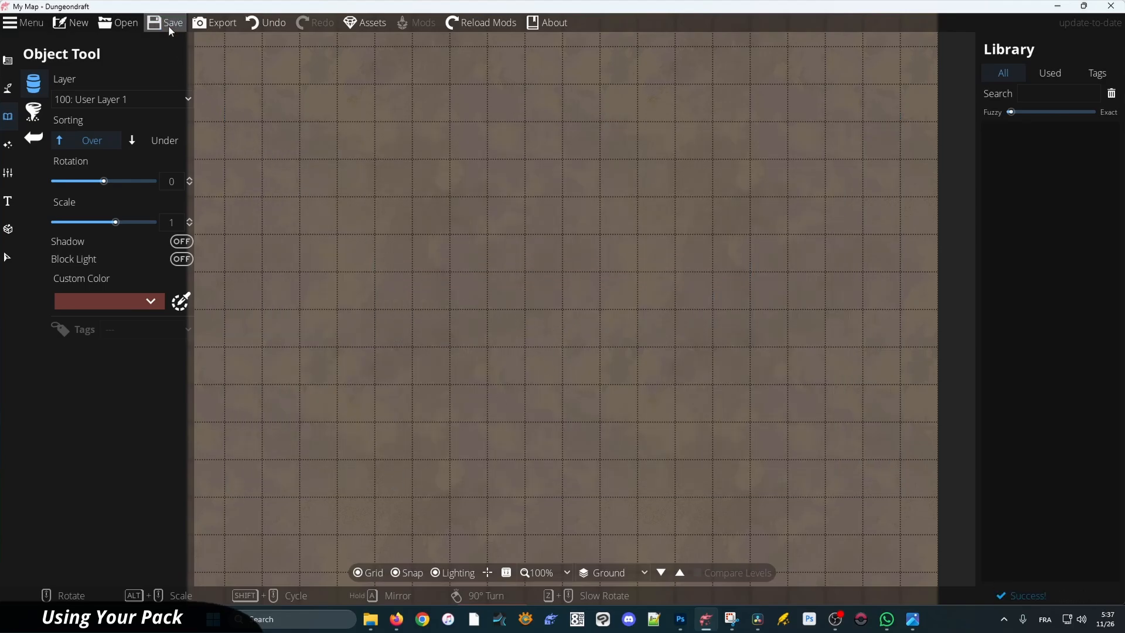
left_click(122, 24)
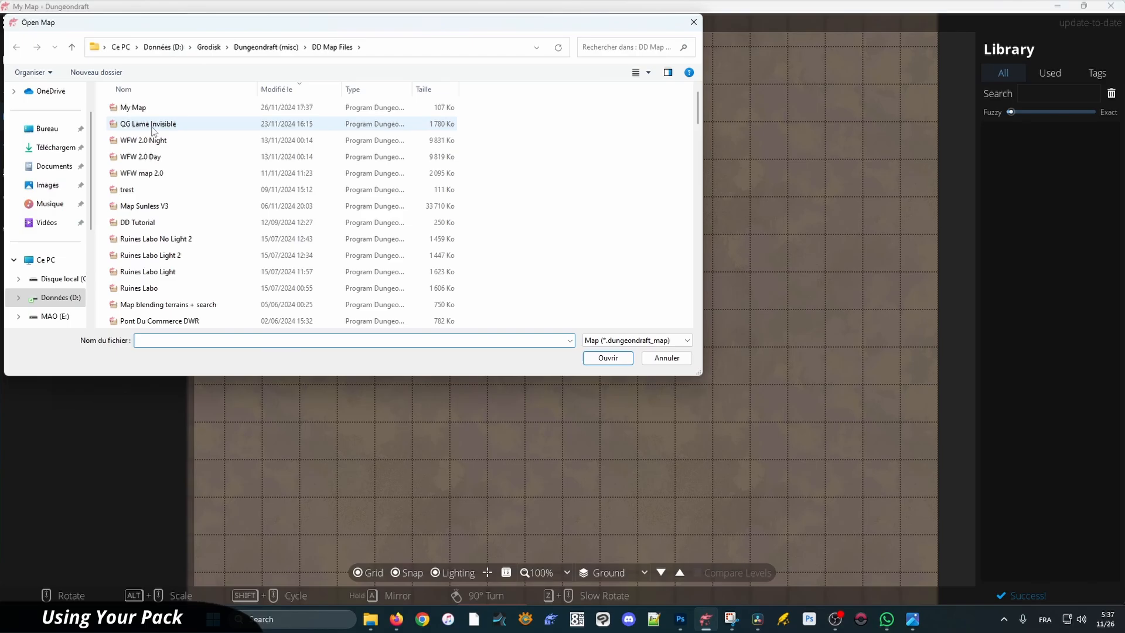
double_click(145, 106)
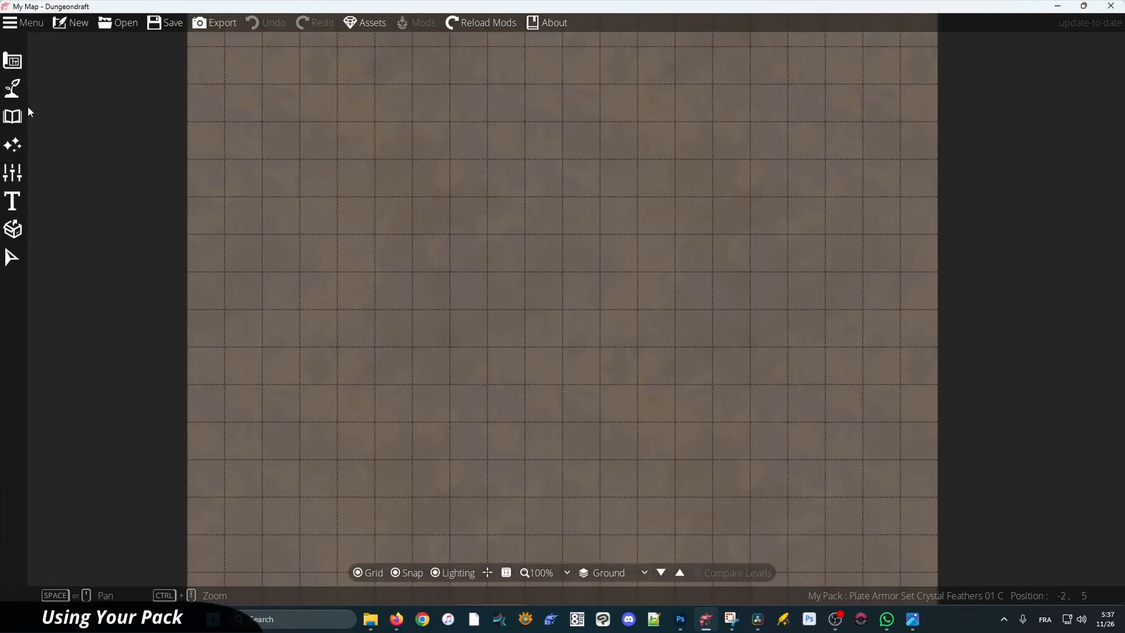
left_click(7, 116)
left_click(78, 84)
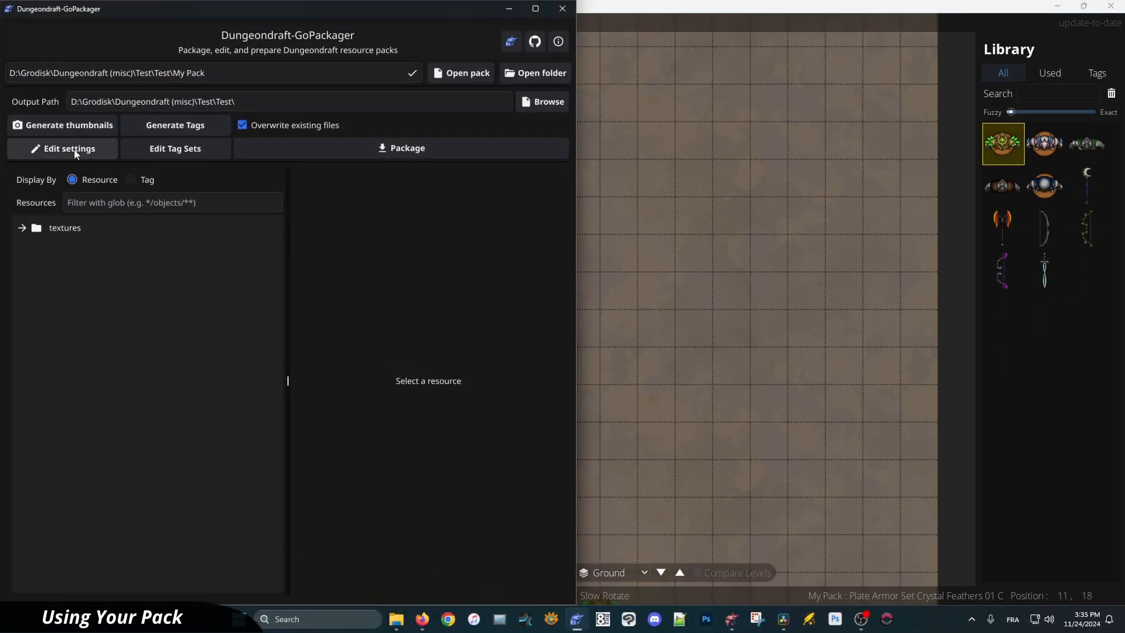
Step: In Dungeondraft-GoPackager, try raising the version number in My Pack's package settings and discard the change
left_click(57, 150)
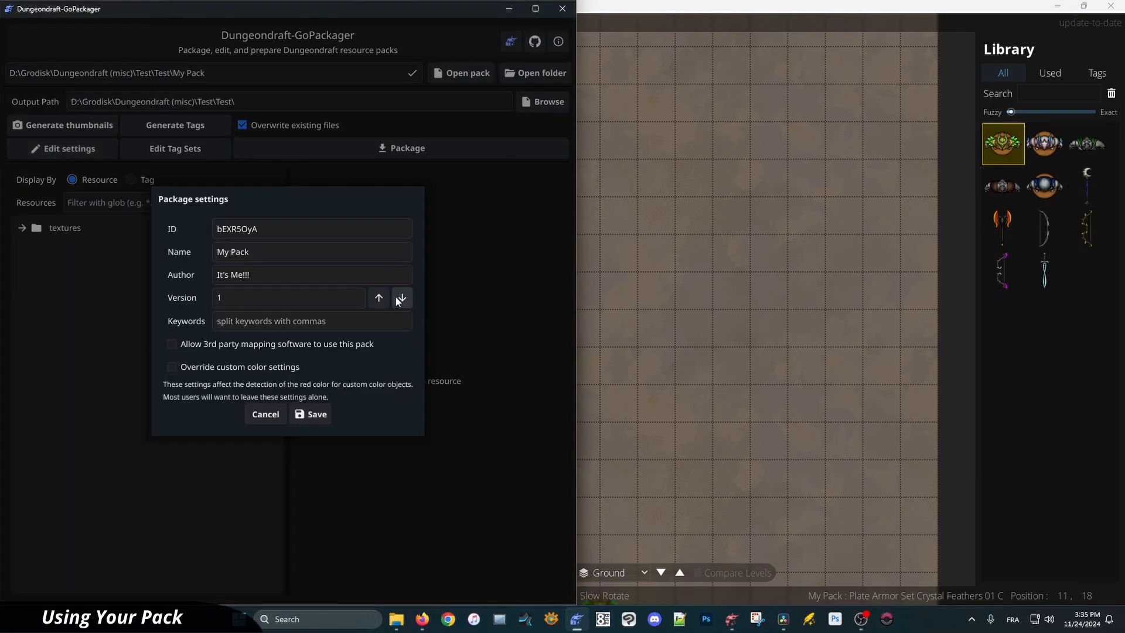
left_click(378, 297)
left_click(379, 297)
left_click(379, 297)
left_click(379, 298)
left_click(378, 298)
left_click(269, 414)
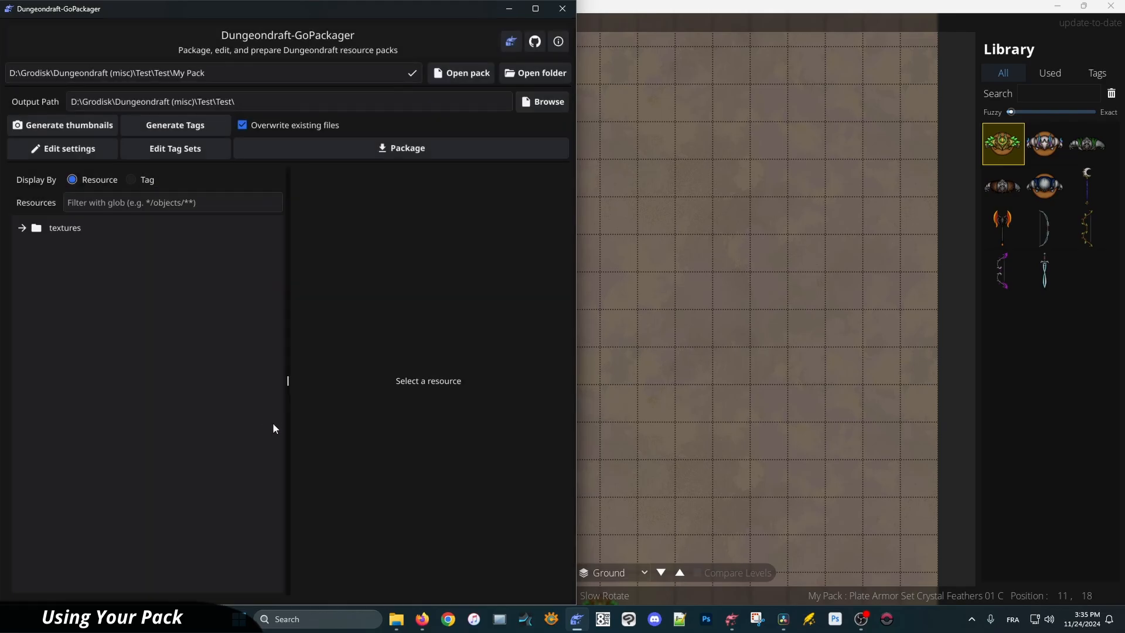